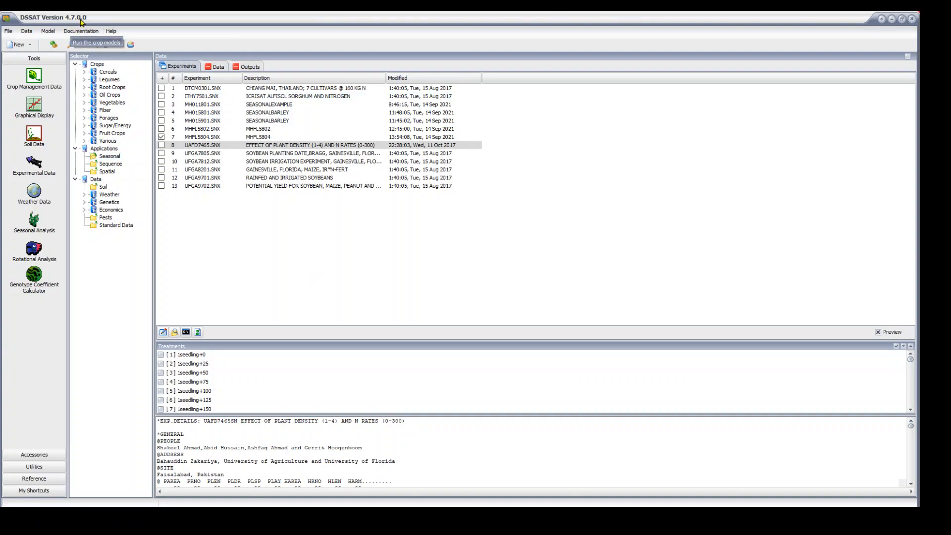
Select the seasonal applications and look through the available accessories and utilities before returning to the main tools
click(110, 156)
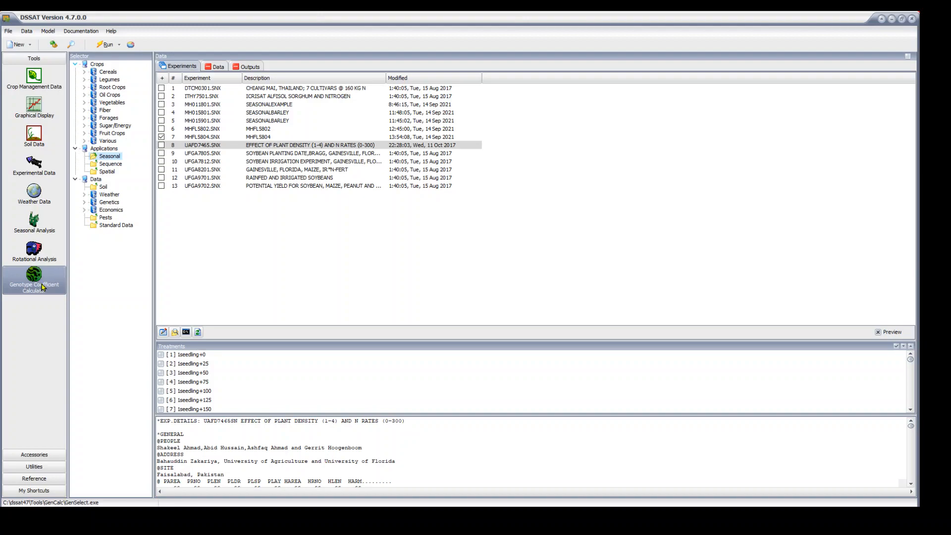
click(28, 453)
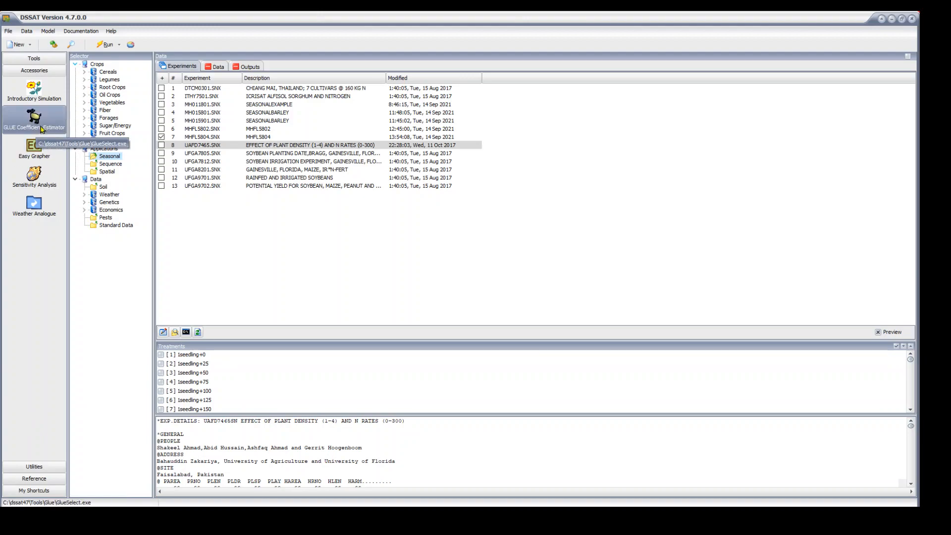
click(42, 466)
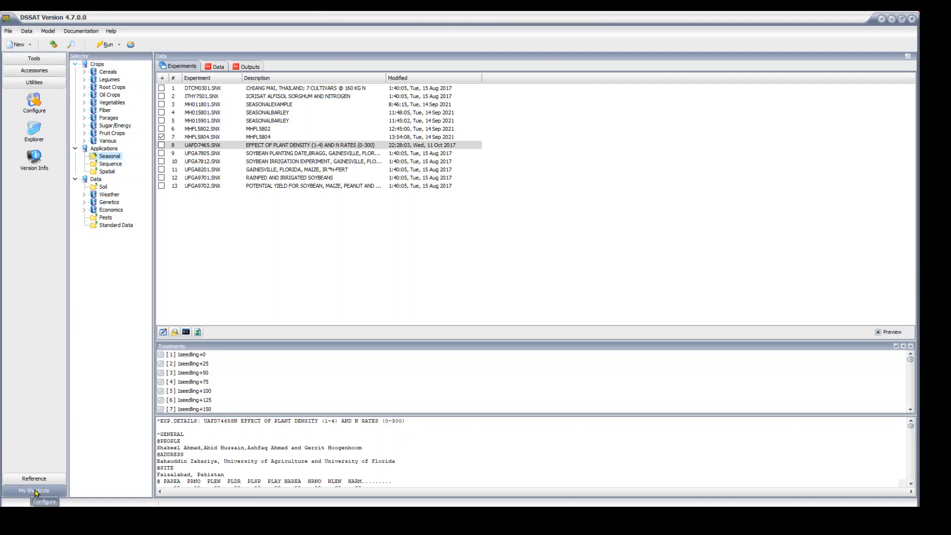
click(42, 62)
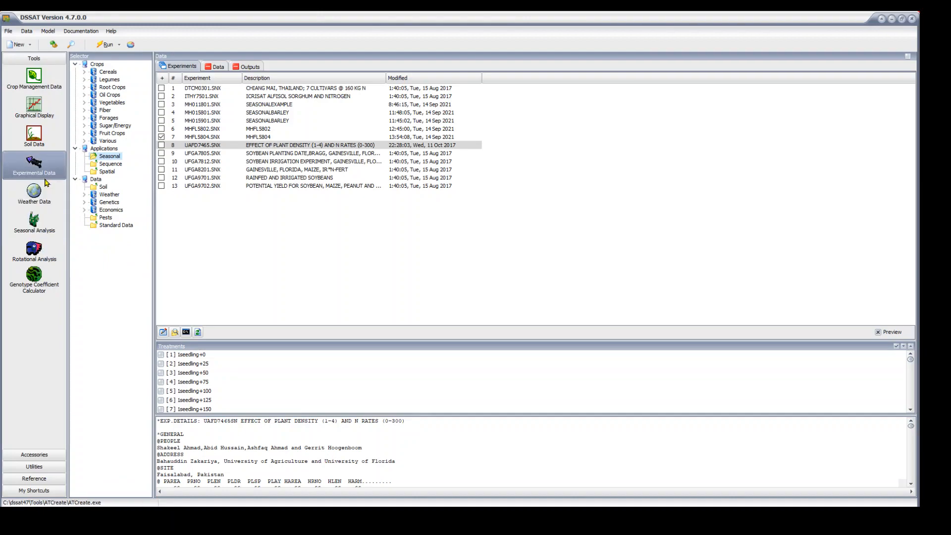
Switch to XBuild through the crop management data tool, start a new experiment file and dismiss the database refresh notice
click(35, 79)
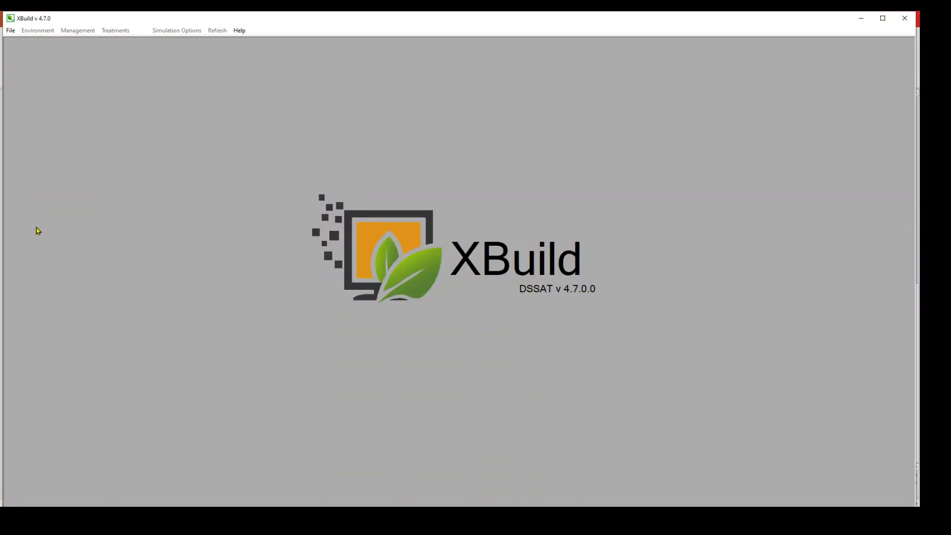
click(12, 31)
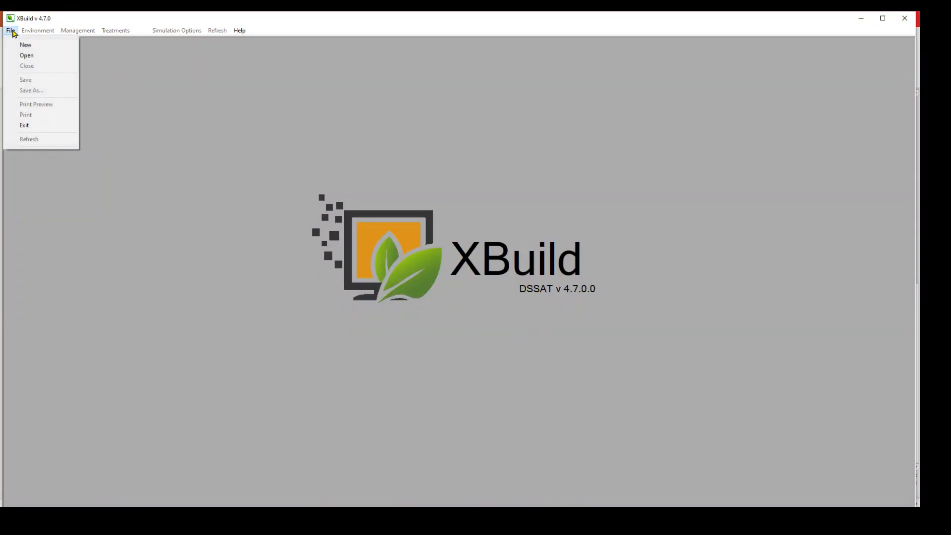
click(14, 33)
click(15, 33)
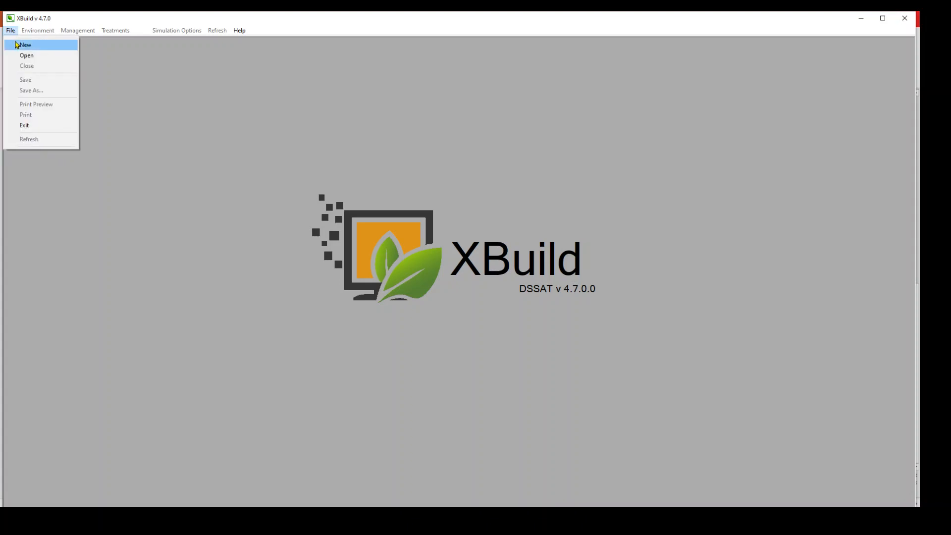
click(17, 44)
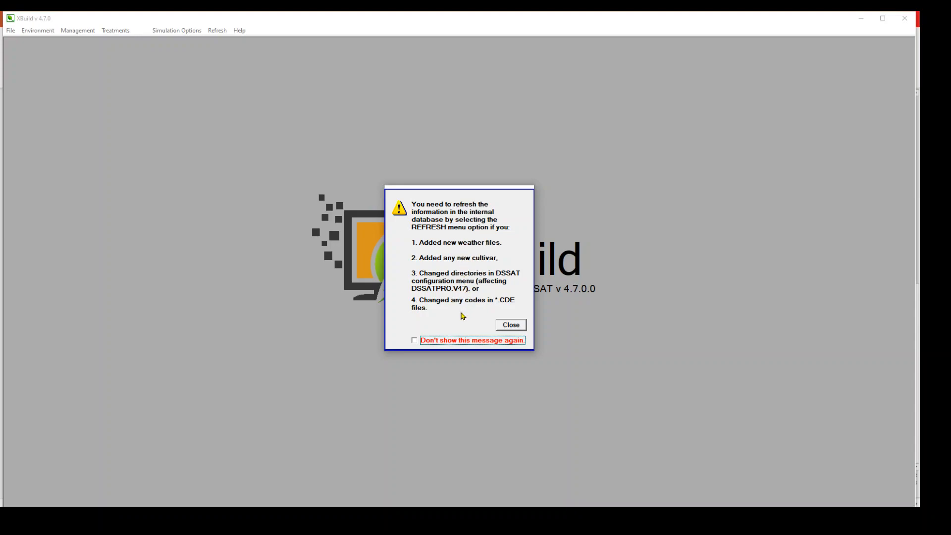
click(511, 325)
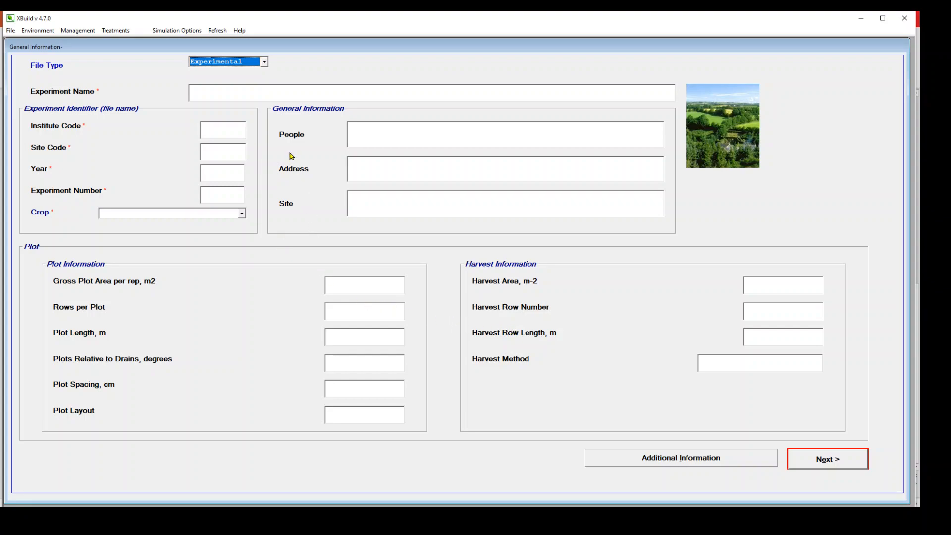
Set the new experiment's file type to Seasonal, close XBuild without saving and return to DSSAT
click(228, 65)
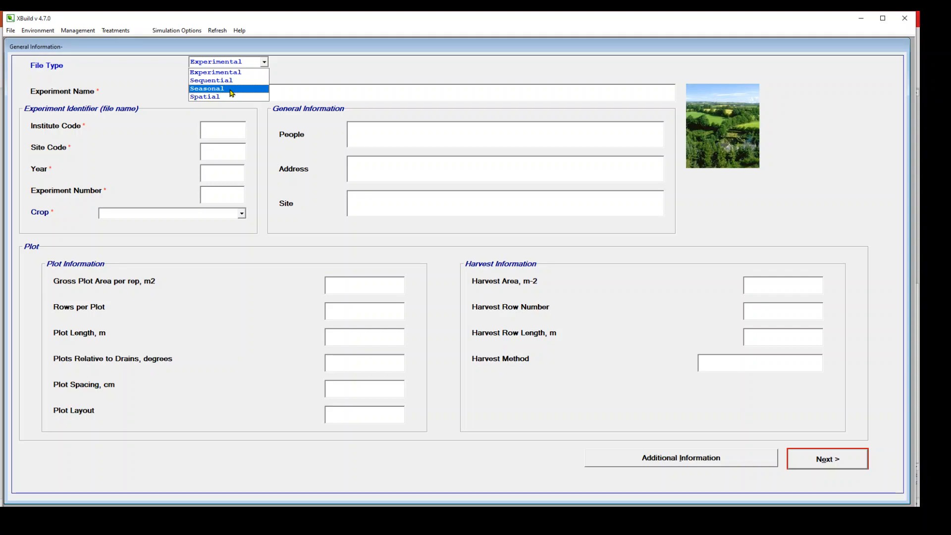
click(231, 93)
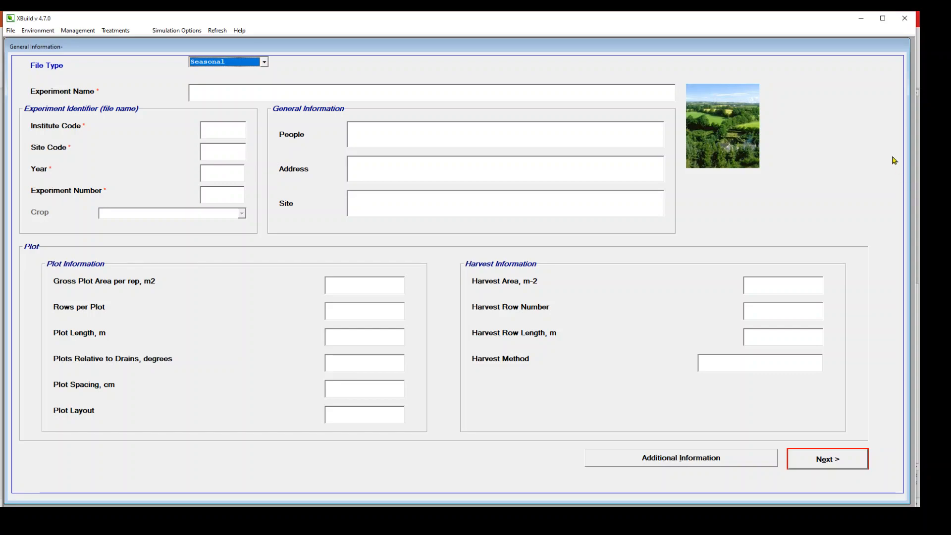
click(905, 18)
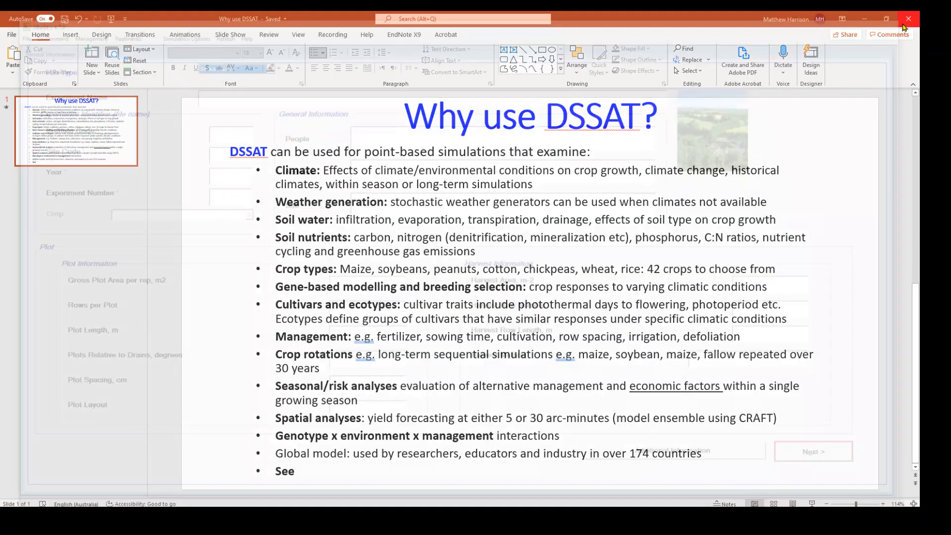
key(alt+Tab)
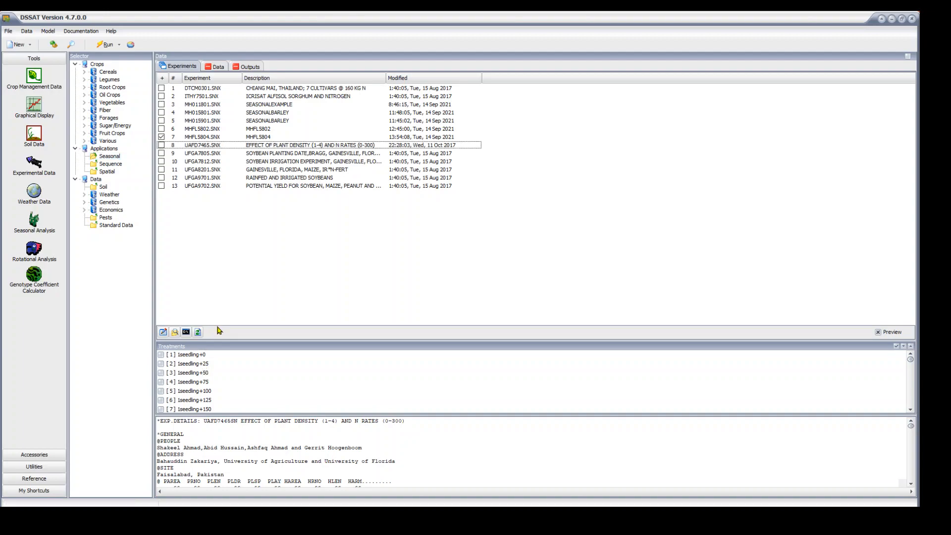
Enlarge the treatments area and view the treatments of the seasonal experiments UAFD7465.SNX and MHFL5804.SNX
drag(225, 343, 224, 280)
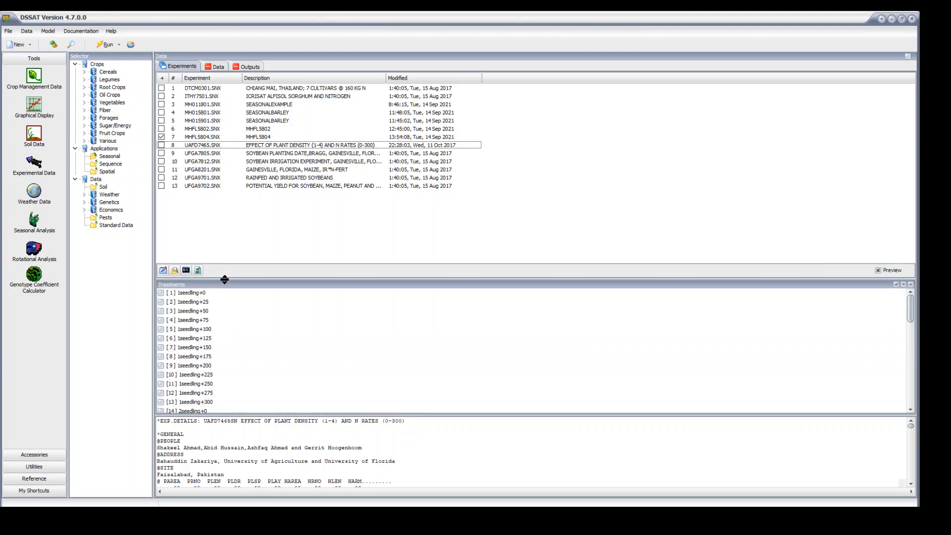
click(204, 147)
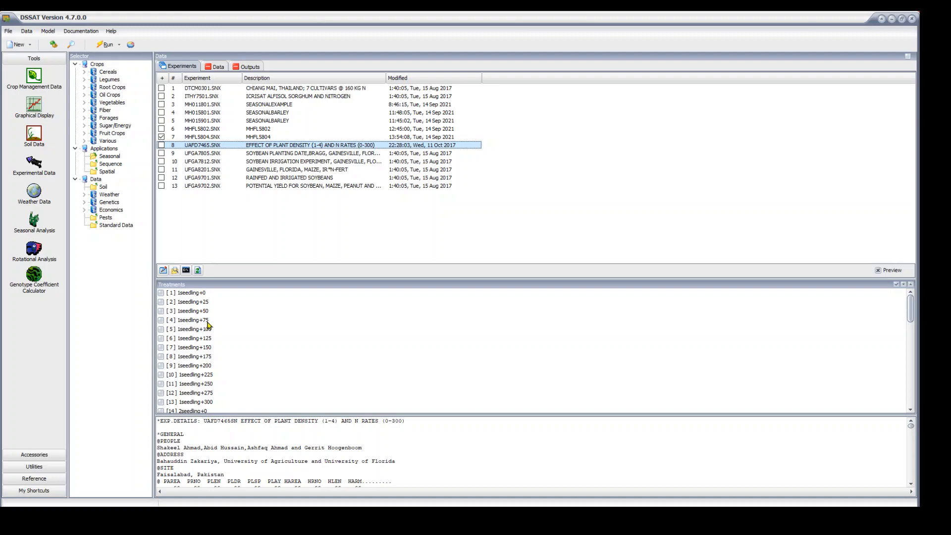
click(201, 138)
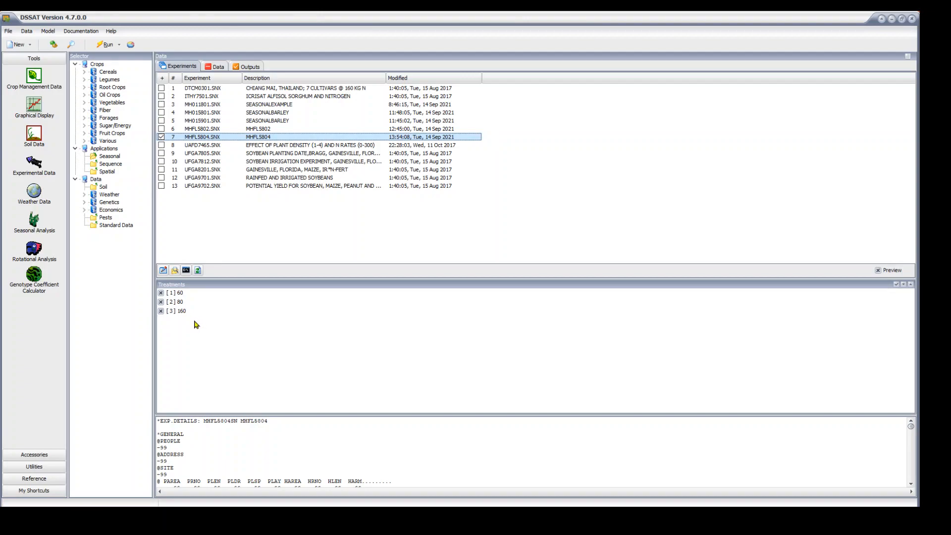
click(100, 334)
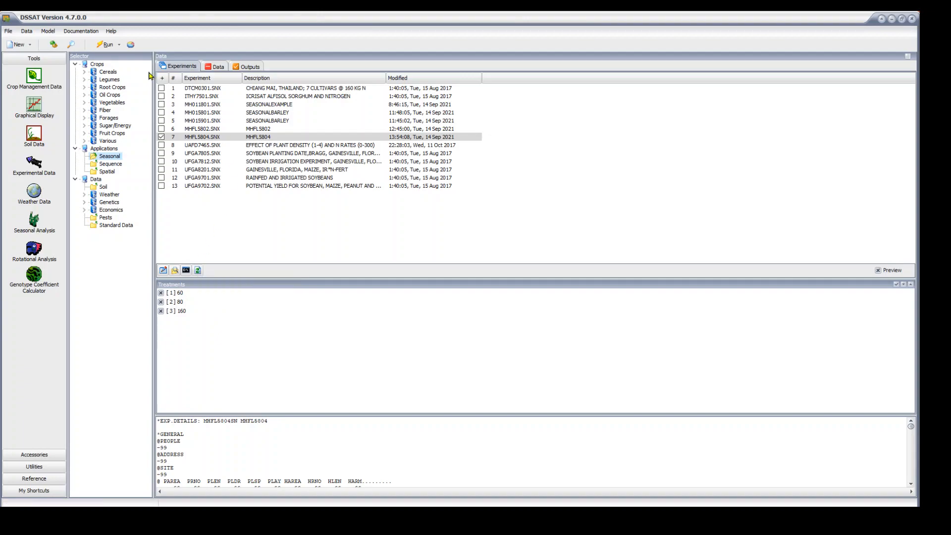
Refresh the experiment list, mark only MHFL5804.SNX with its treatments and open it for editing in XBuild
click(198, 272)
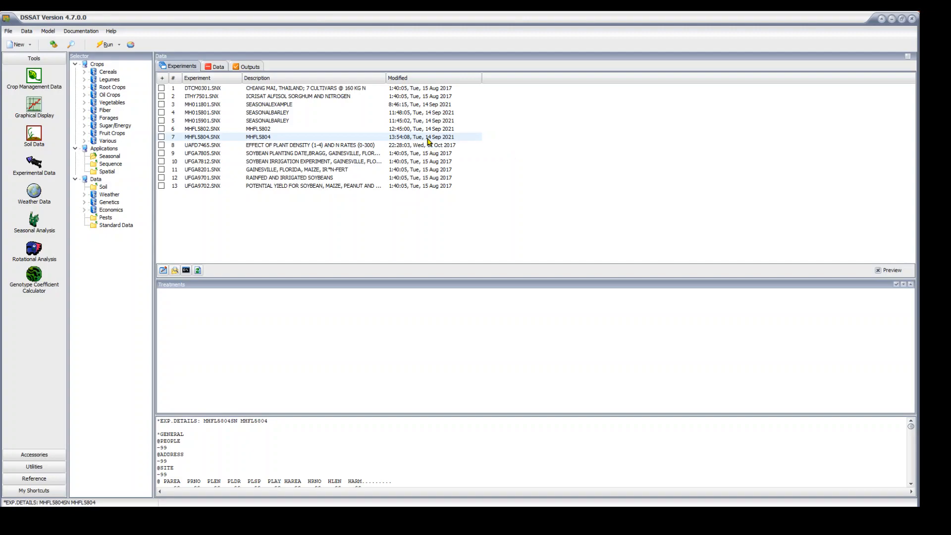
click(395, 139)
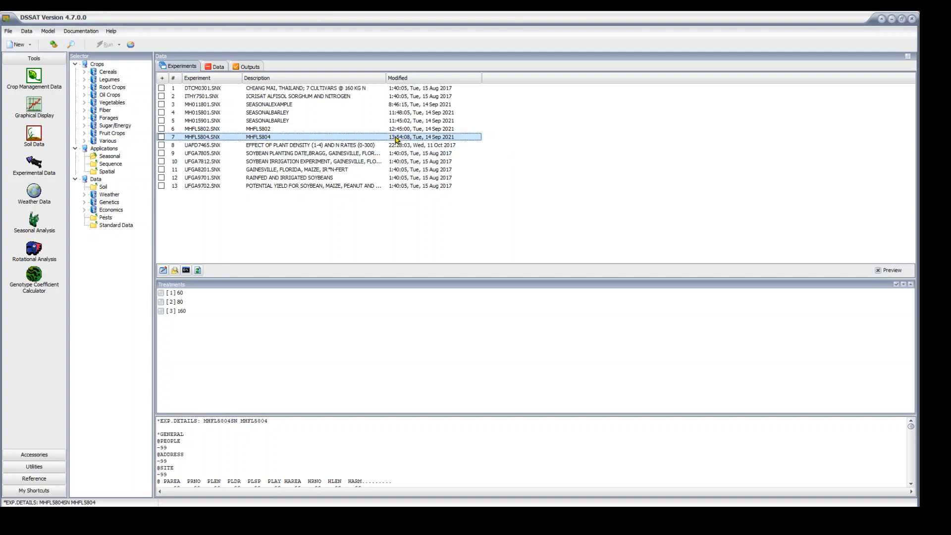
click(161, 138)
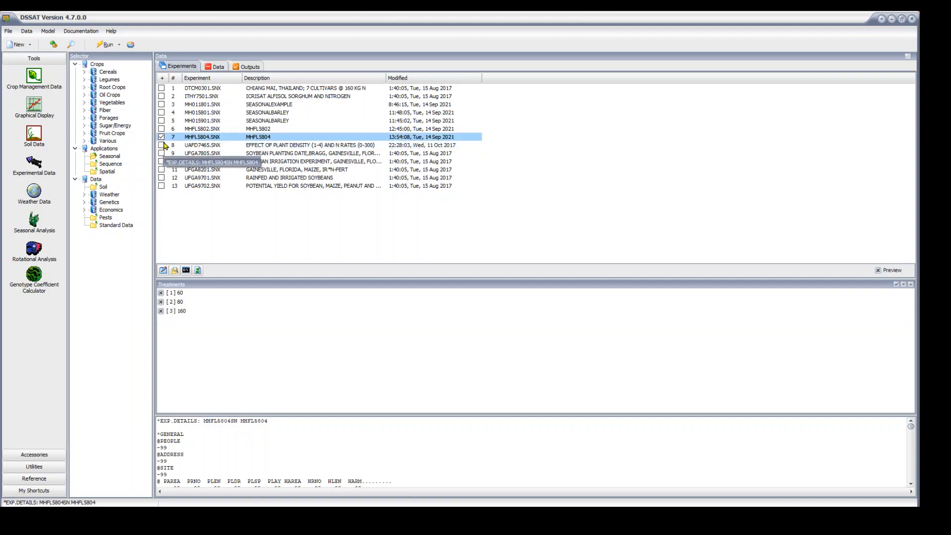
right_click(193, 139)
click(206, 142)
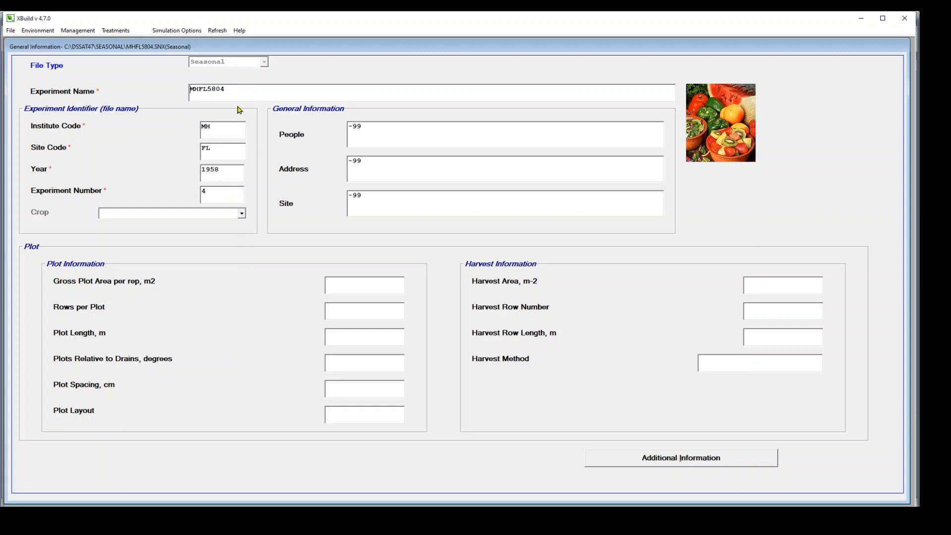
Set the crop of experiment MHFL5804 to Wheat in its general information
click(208, 88)
drag(208, 93, 217, 91)
click(227, 91)
click(169, 212)
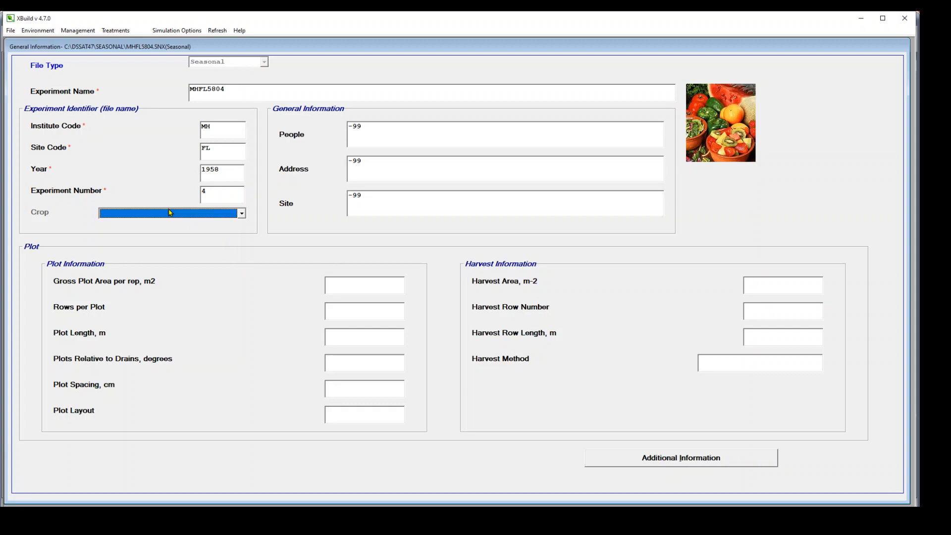
click(242, 213)
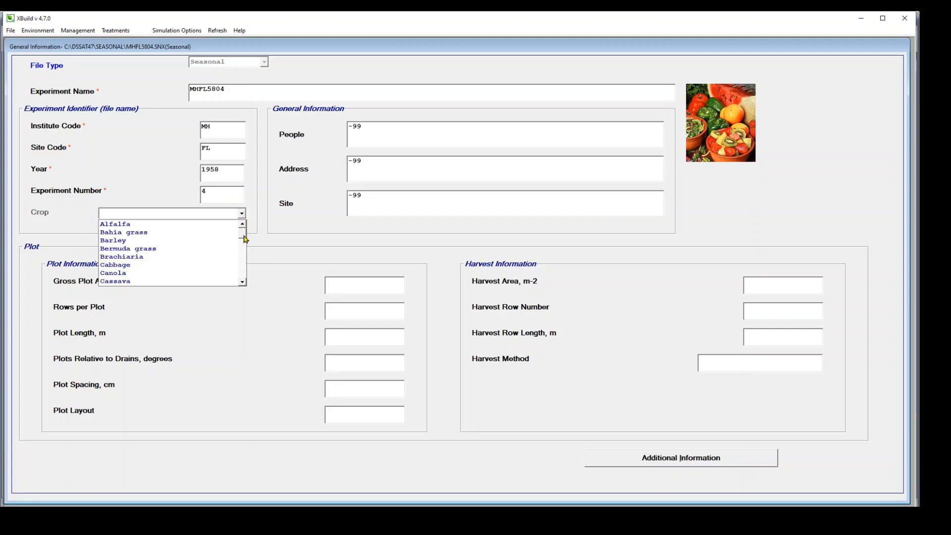
drag(244, 238, 243, 283)
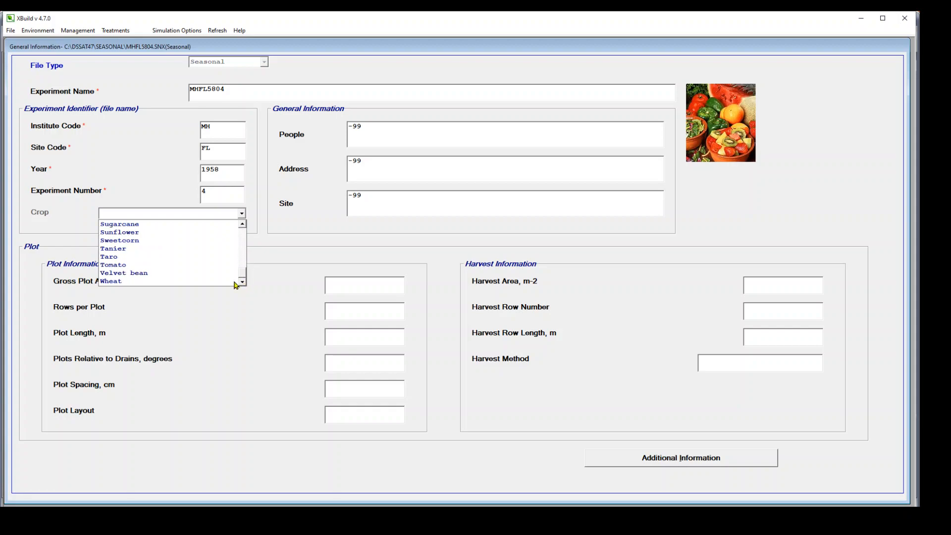
click(144, 281)
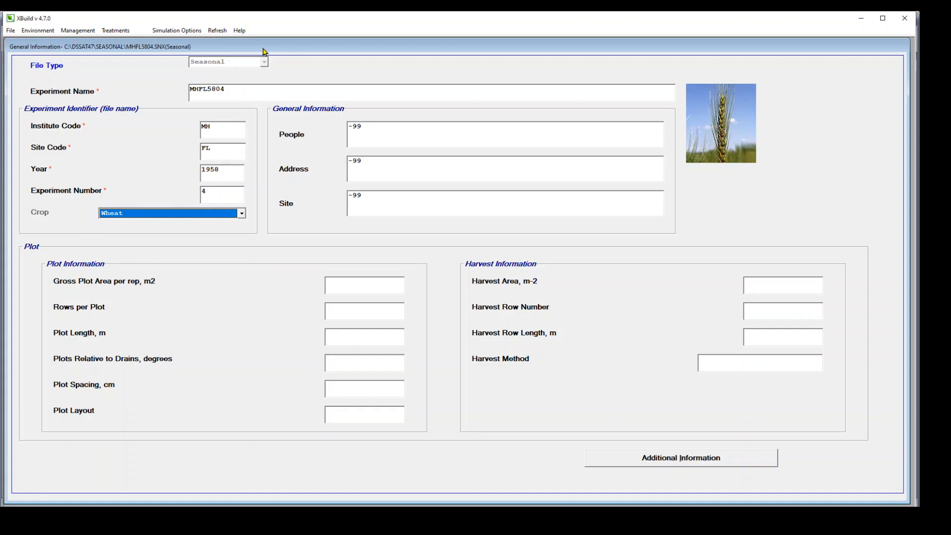
Open the experiment's Fields settings in the environment section
click(37, 31)
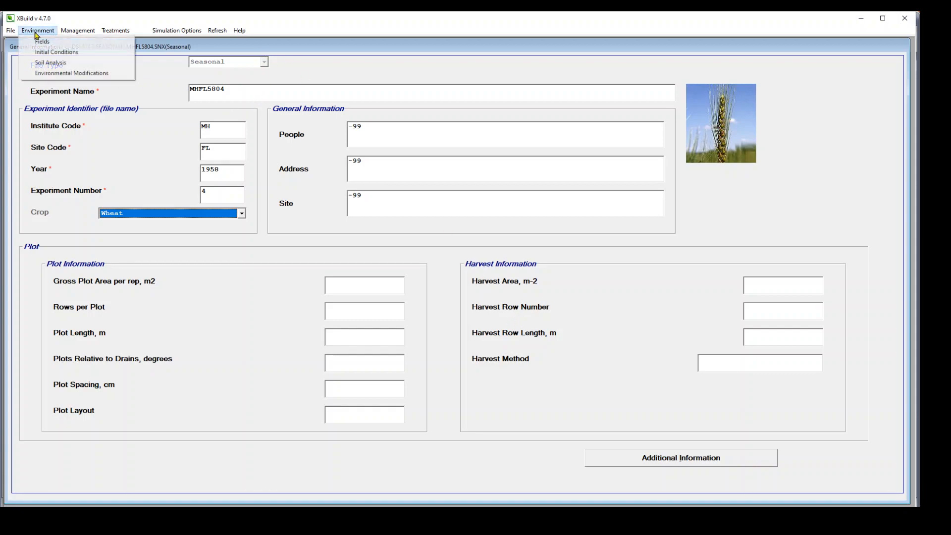
click(47, 41)
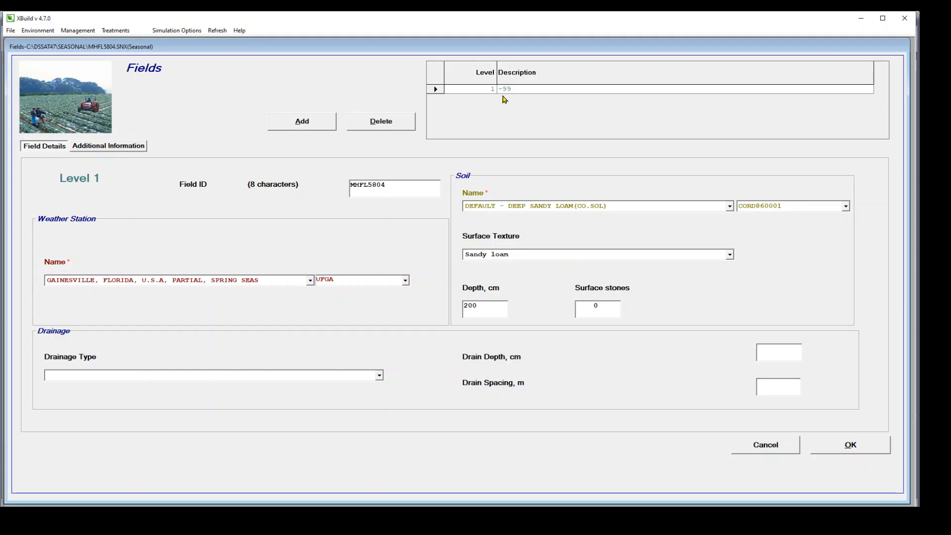
Add a second field level and delete it again, confirming the deletion
click(319, 122)
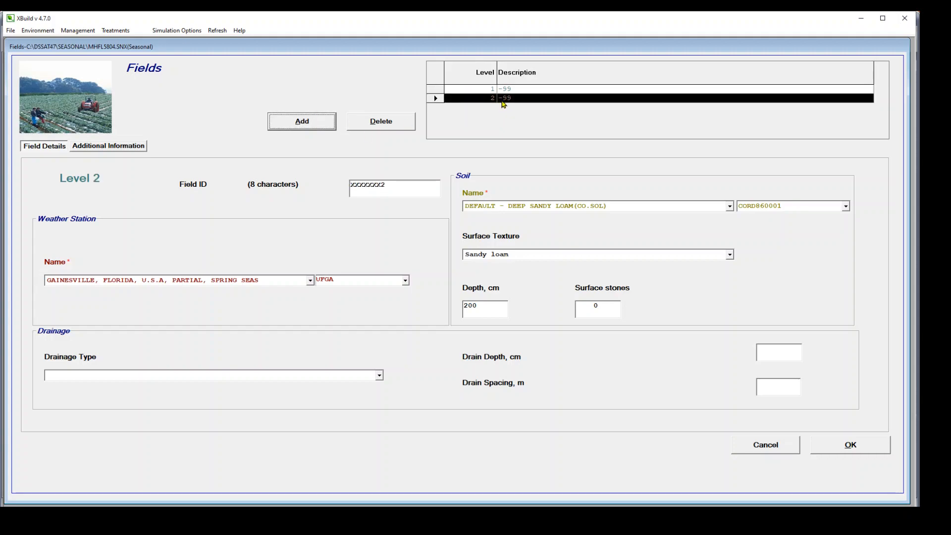
click(400, 121)
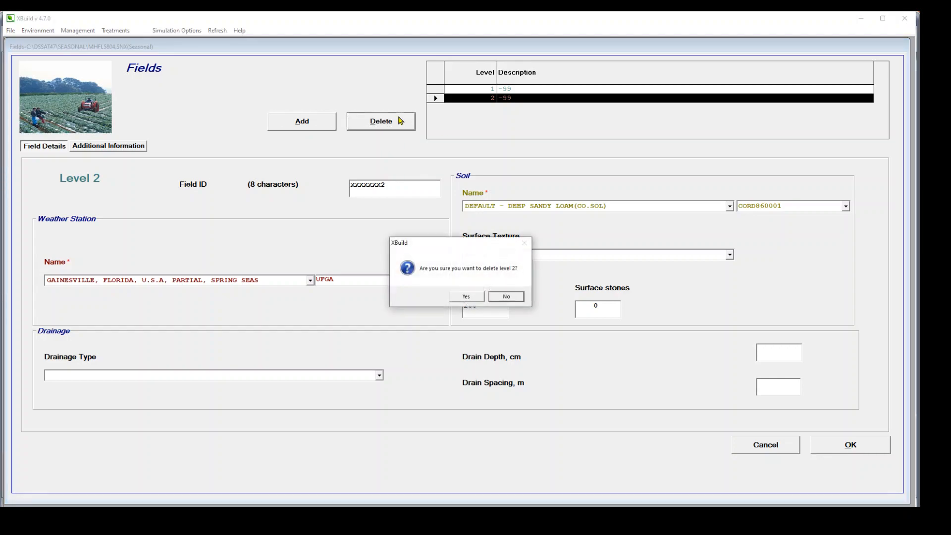
click(476, 298)
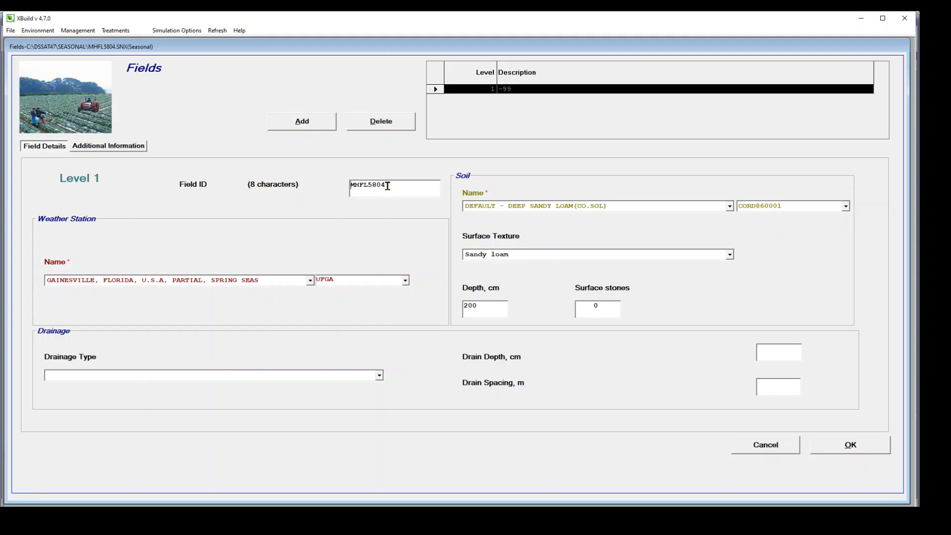
Try the soil DEFAULT - DEEP SILTY CLAY(TX.SOL) for the field, and switch back to DEFAULT - DEEP SANDY LOAM(CO.SOL)
click(729, 206)
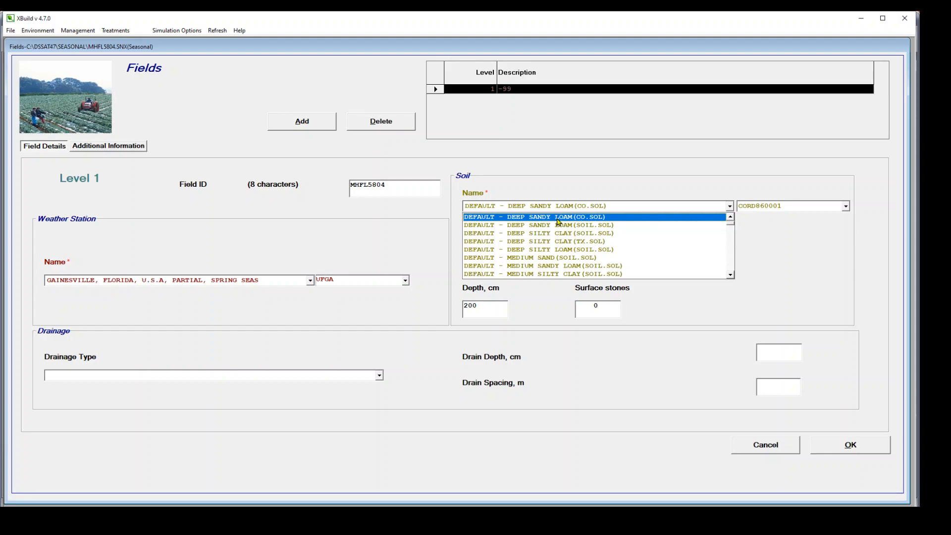
click(584, 184)
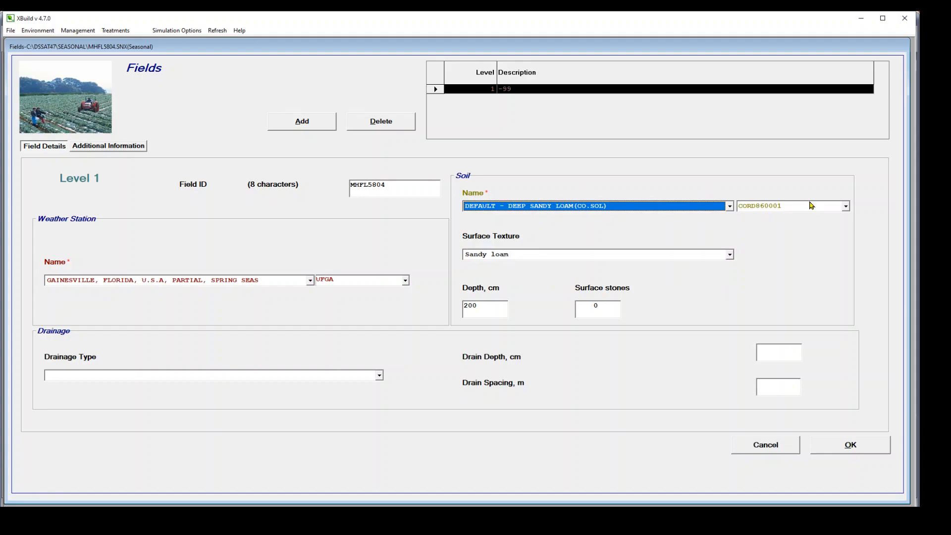
click(729, 206)
click(569, 245)
click(578, 208)
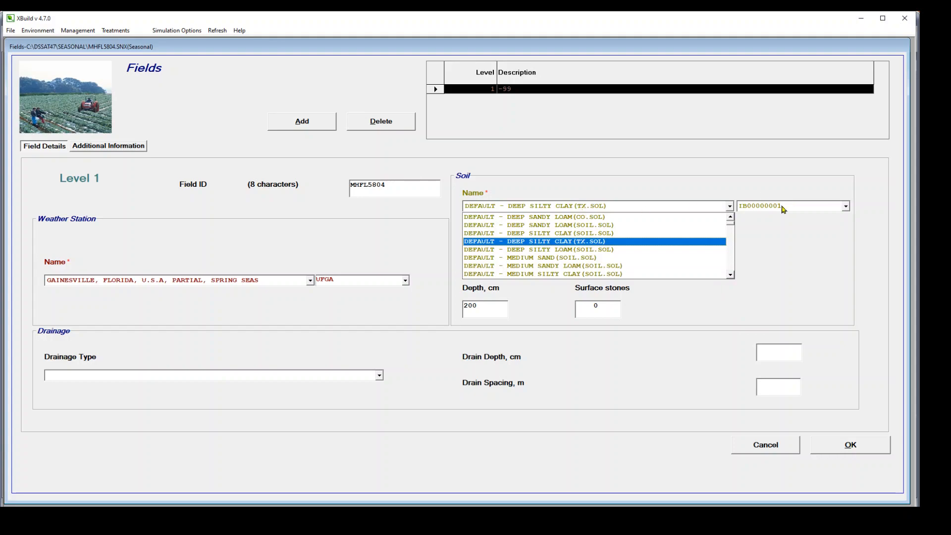
click(598, 218)
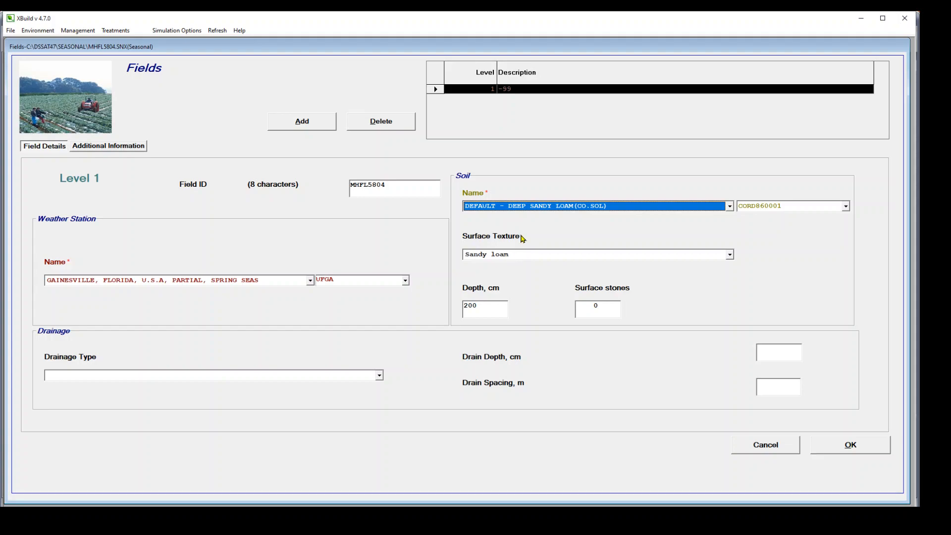
Check the soil's surface texture options, keeping Sandy loam, and go to the surface stones value
click(533, 254)
click(539, 257)
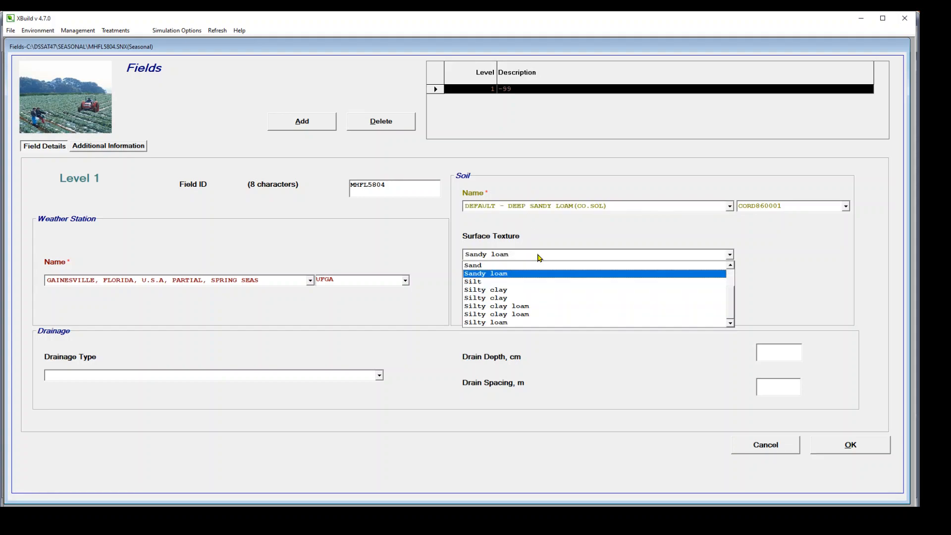
click(510, 274)
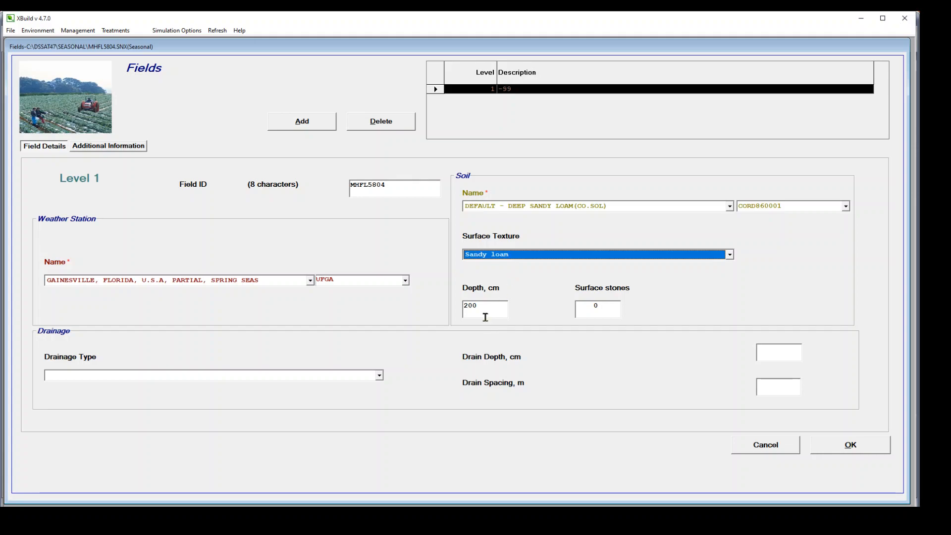
click(600, 304)
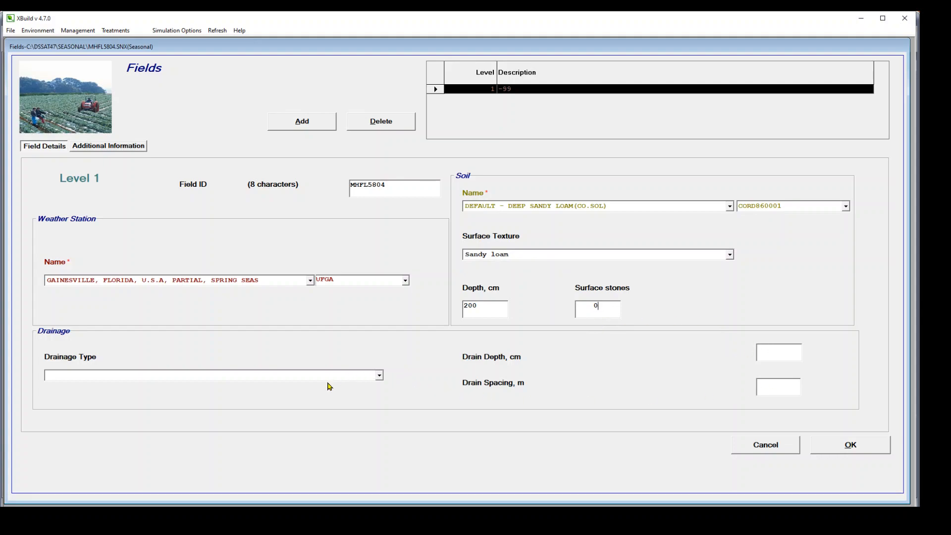
Browse the weather stations, keep GAINESVILLE, FLORIDA, U.S.A, PARTIAL, SPRING SEAS, and leave the Fields settings without saving
click(309, 281)
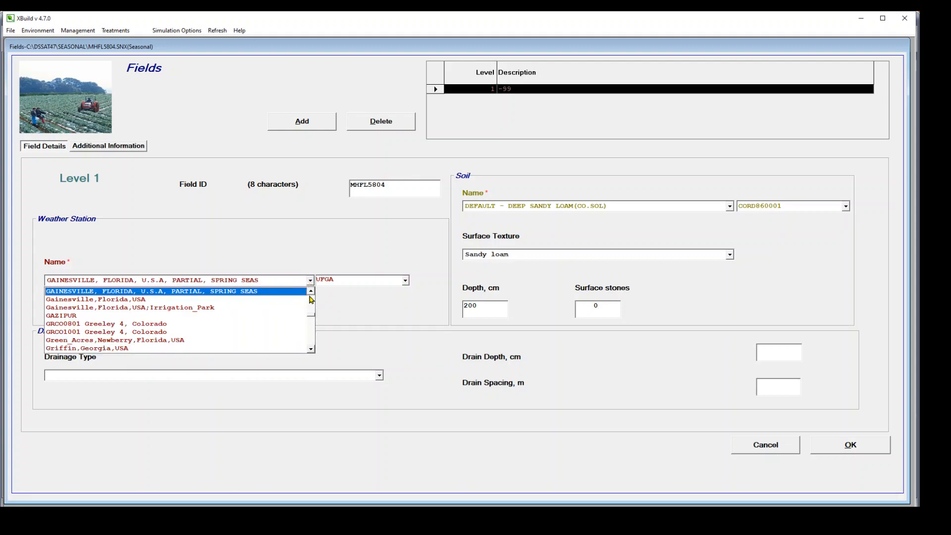
click(310, 293)
click(310, 293)
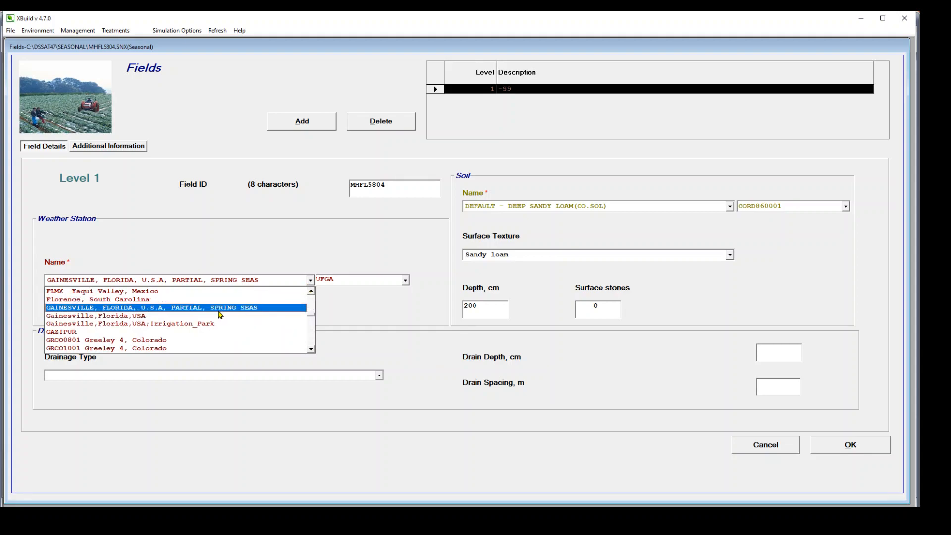
click(155, 312)
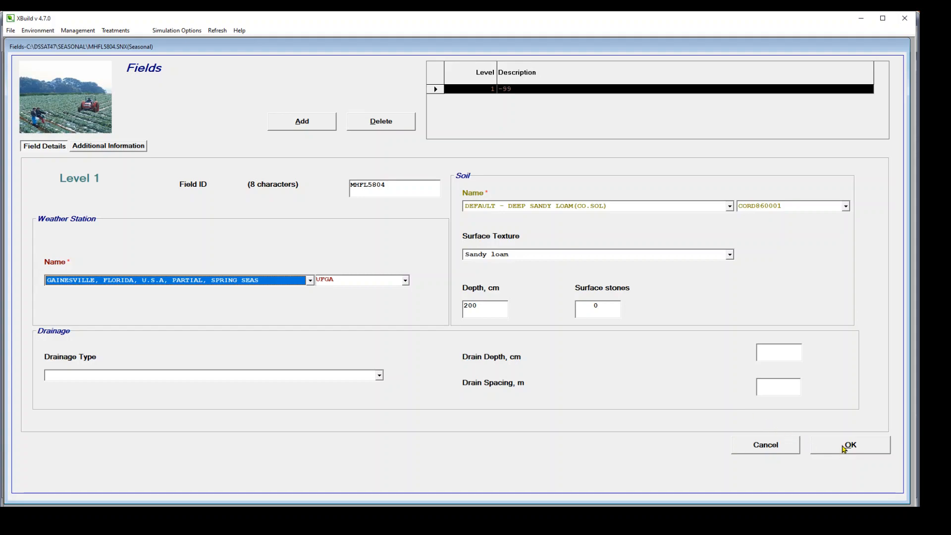
click(771, 455)
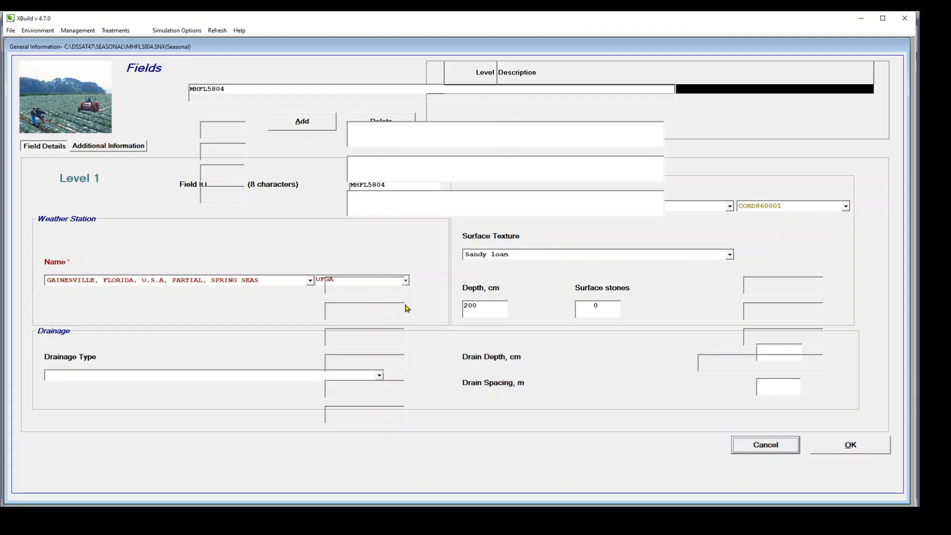
Reopen the Fields settings and switch to the Initial Conditions of the environment section
click(38, 30)
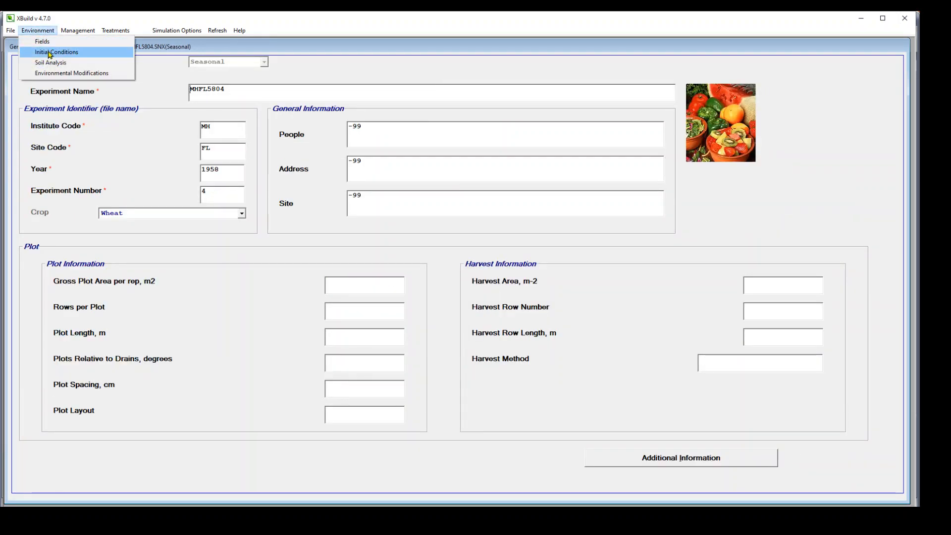
click(45, 44)
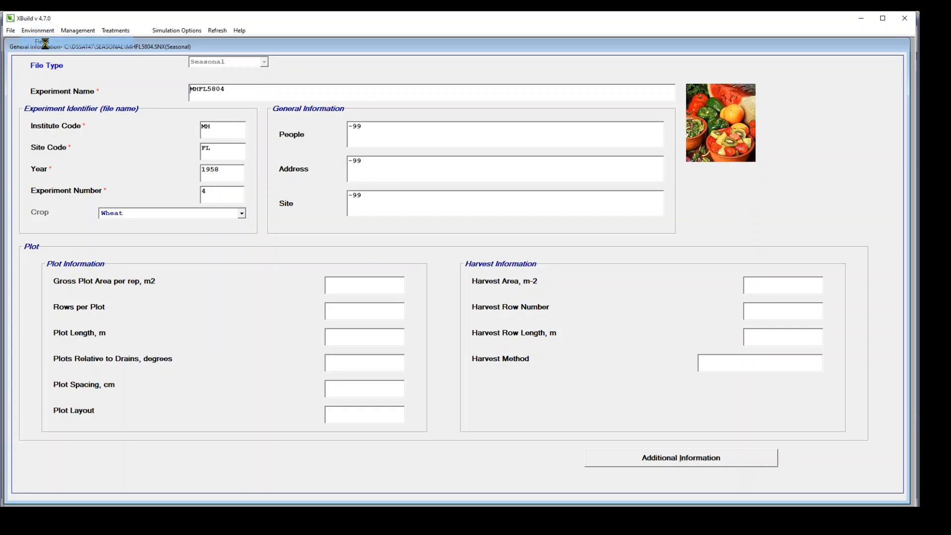
click(47, 30)
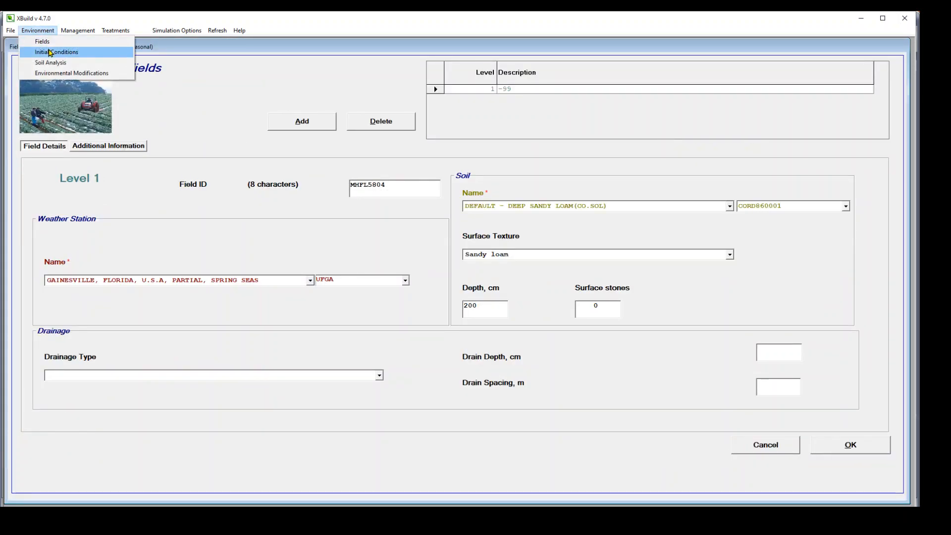
click(50, 52)
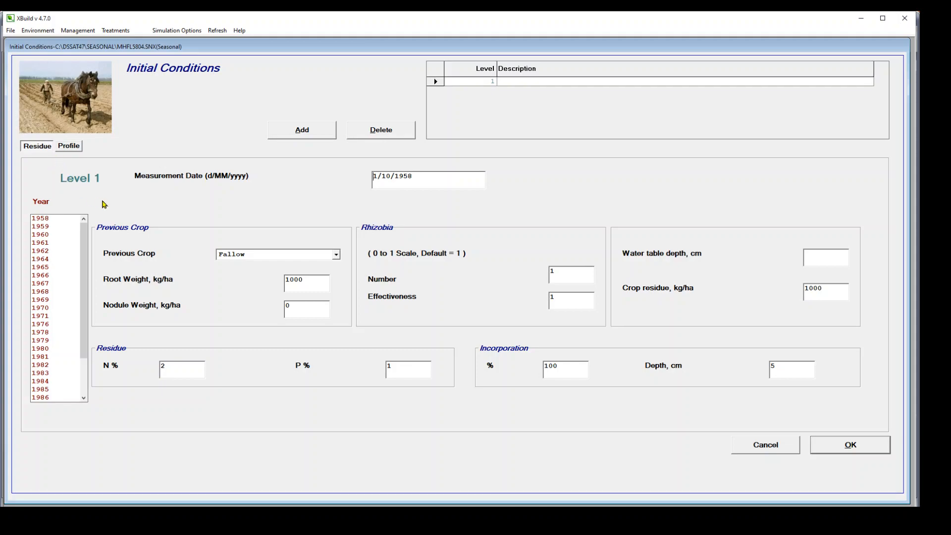
Review the available years, the previous crop and its root weight in the residue initial conditions
mouse_move(85, 239)
mouse_down()
mouse_move(86, 280)
mouse_move(82, 231)
mouse_up()
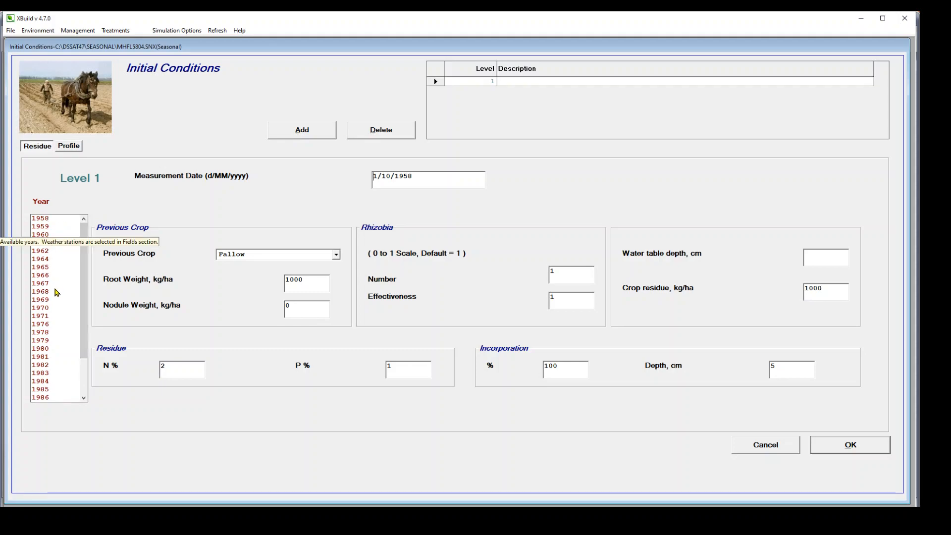
drag(80, 260, 80, 287)
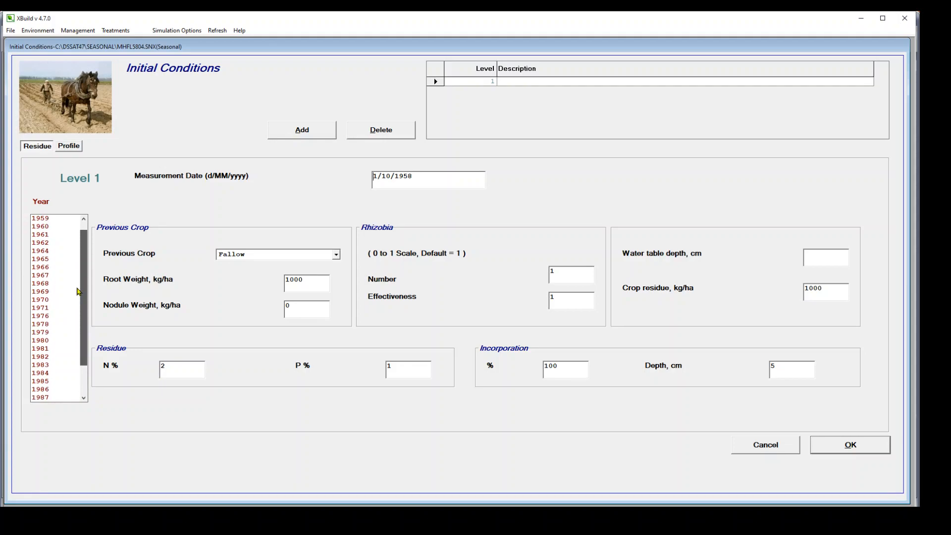
click(254, 258)
click(254, 258)
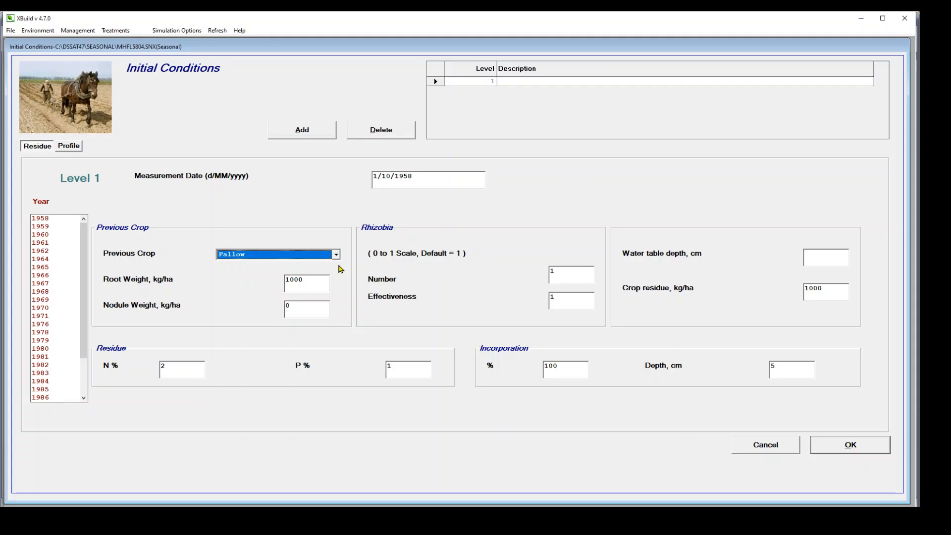
click(308, 284)
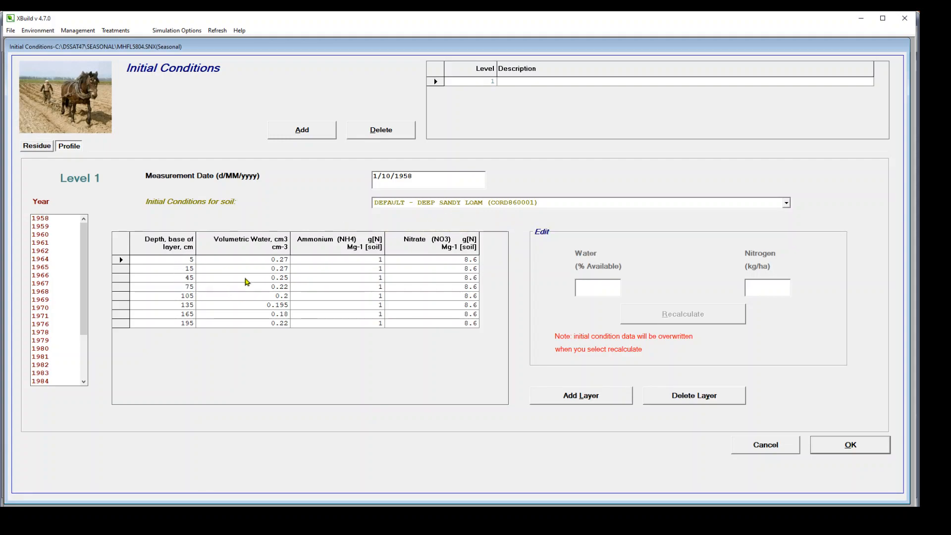
Recalculate the initial soil profile with 100 % available water and 200 kg/ha nitrogen, and discard the changes
click(184, 269)
click(604, 283)
text(100)
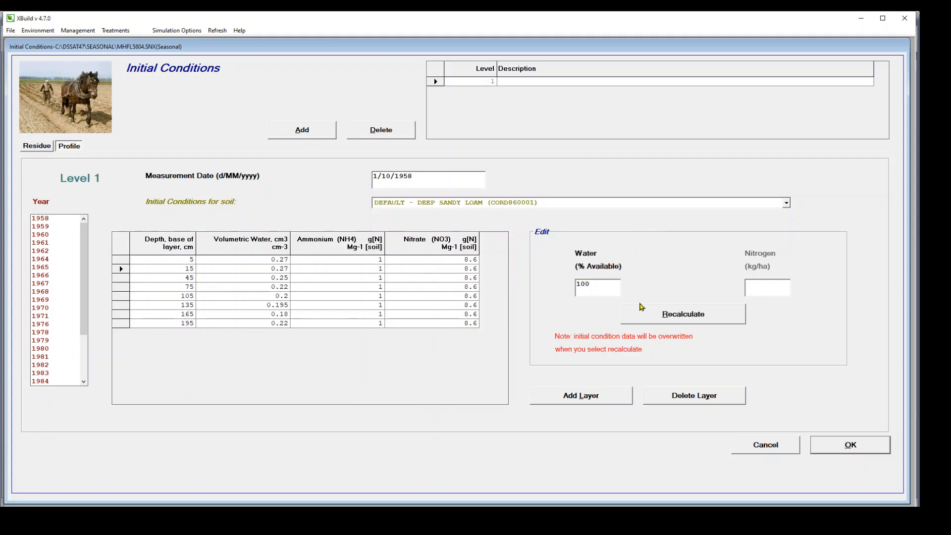
click(771, 282)
text(200)
click(648, 317)
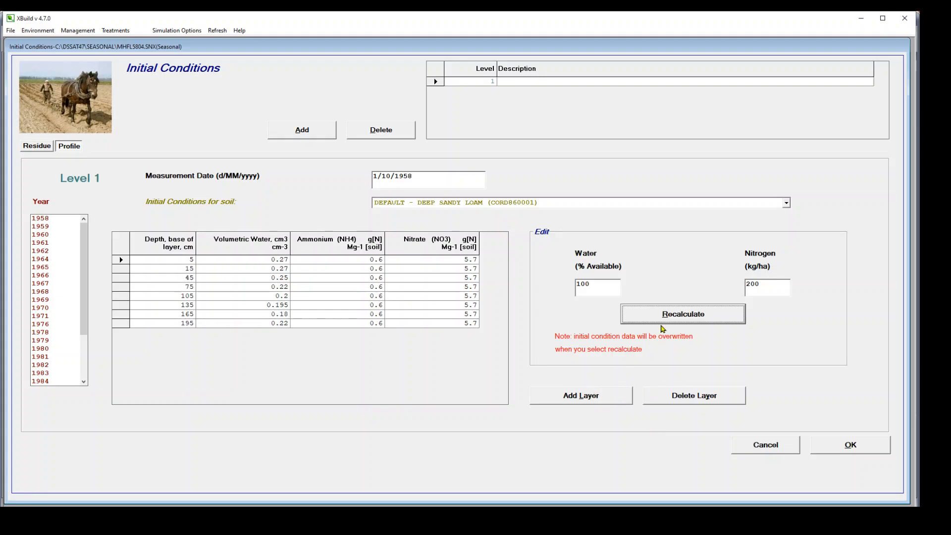
click(766, 444)
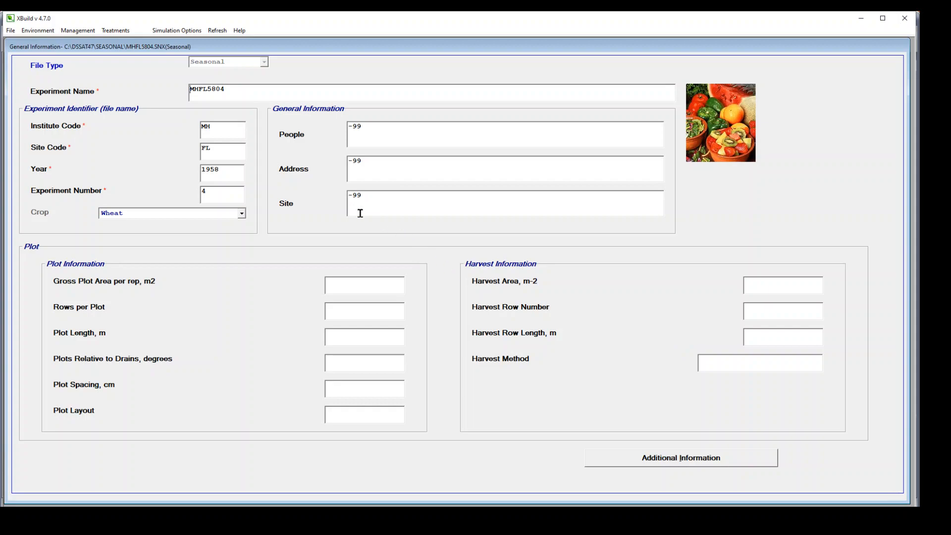
Look at the Environmental Modifications table of the experiment and leave it without saving
click(45, 31)
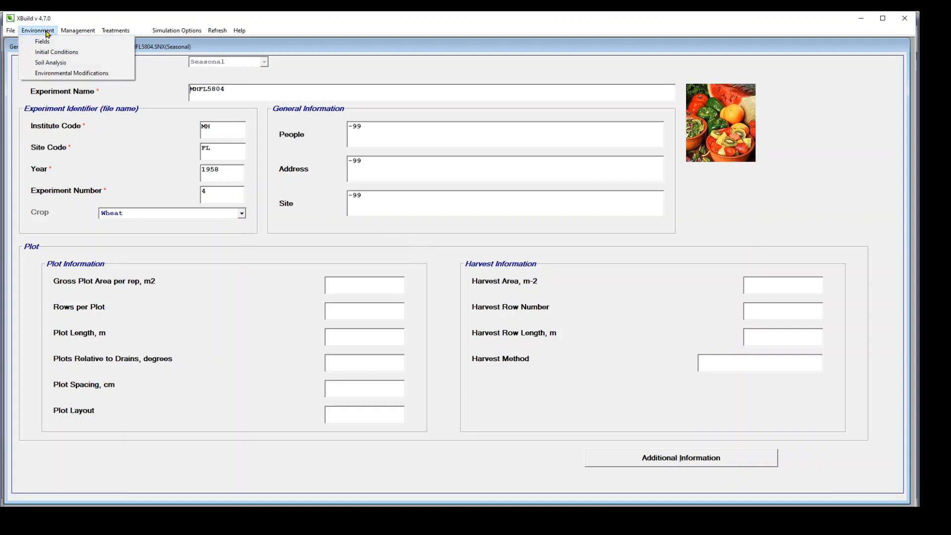
click(56, 74)
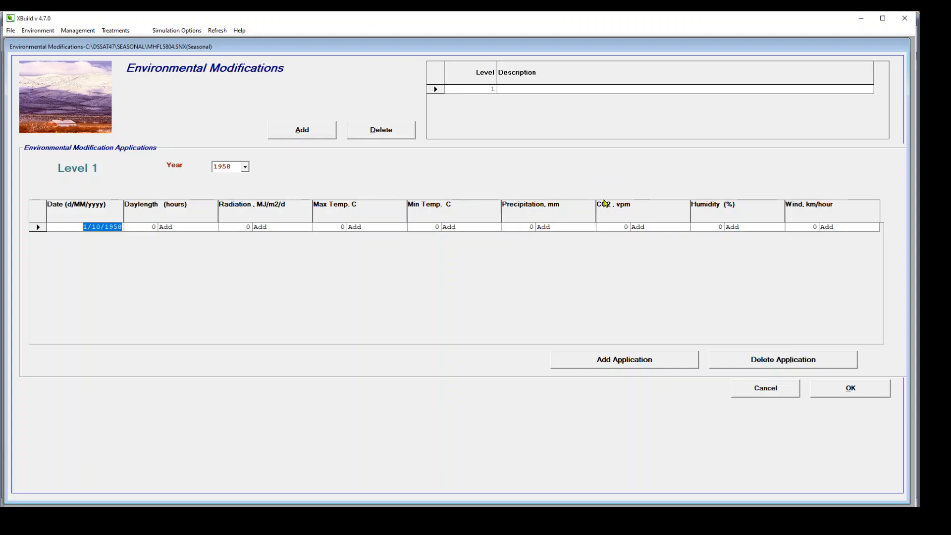
click(749, 383)
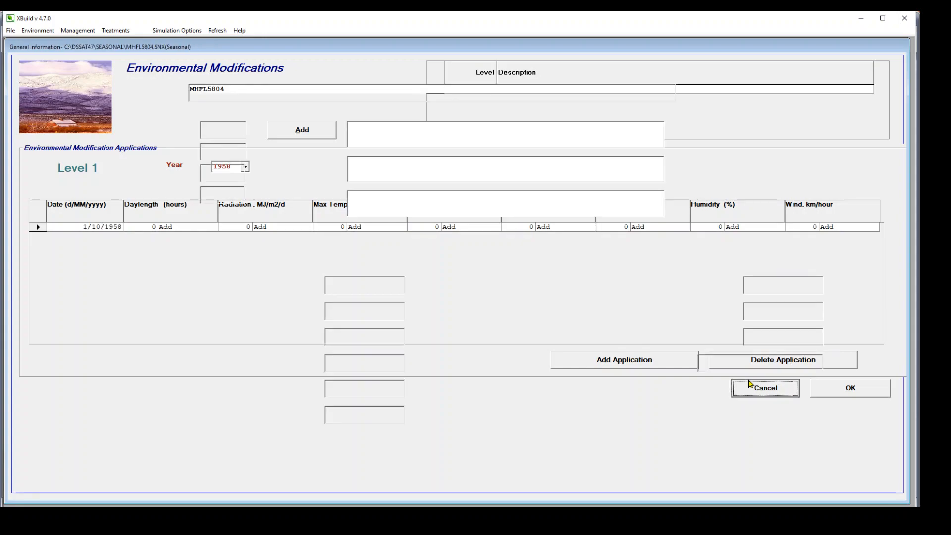
Open the Cultivars settings and select Wheat as the level 1 crop with cultivar MAXIMA
click(78, 31)
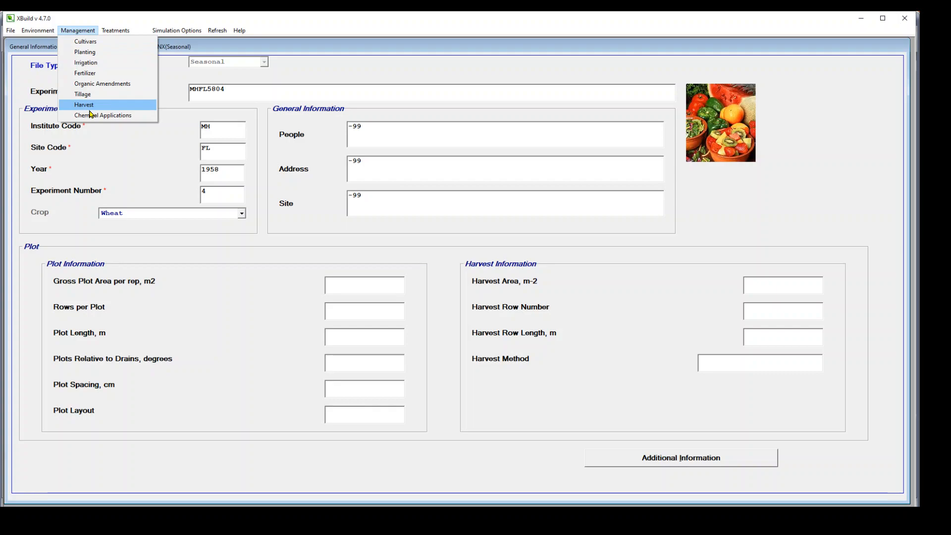
click(91, 44)
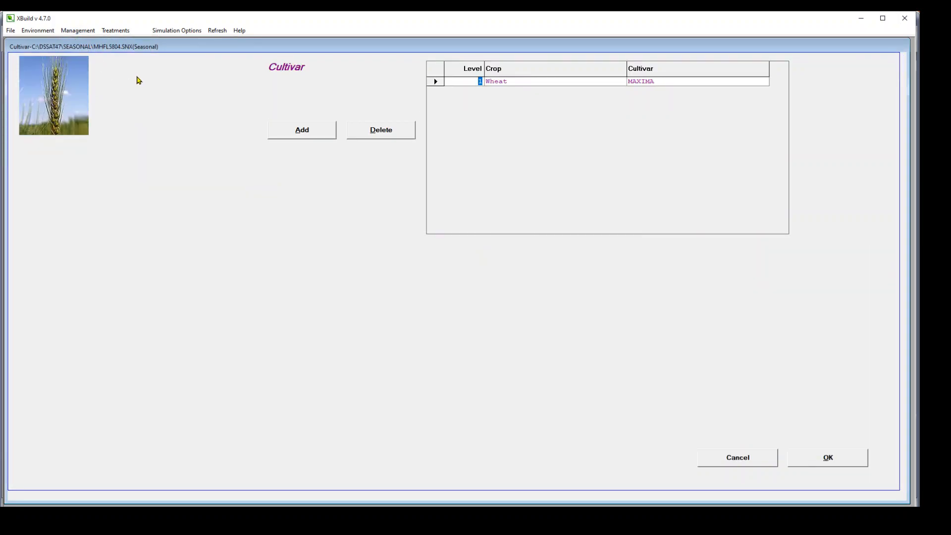
click(509, 81)
drag(620, 105, 620, 171)
click(510, 228)
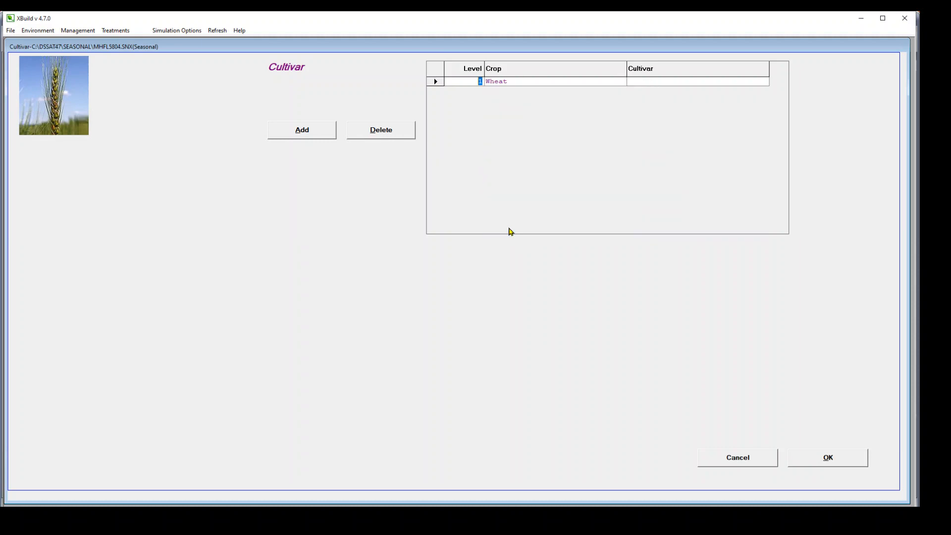
click(658, 84)
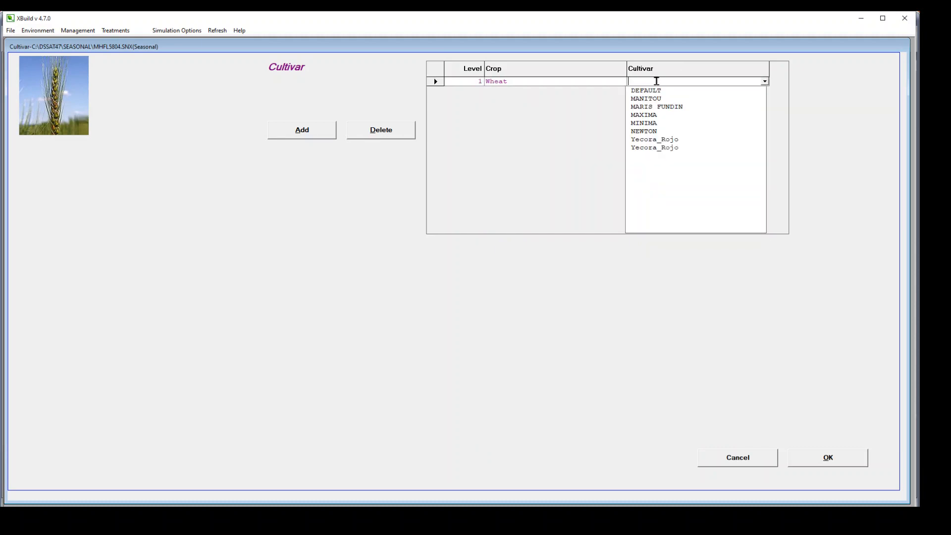
click(650, 116)
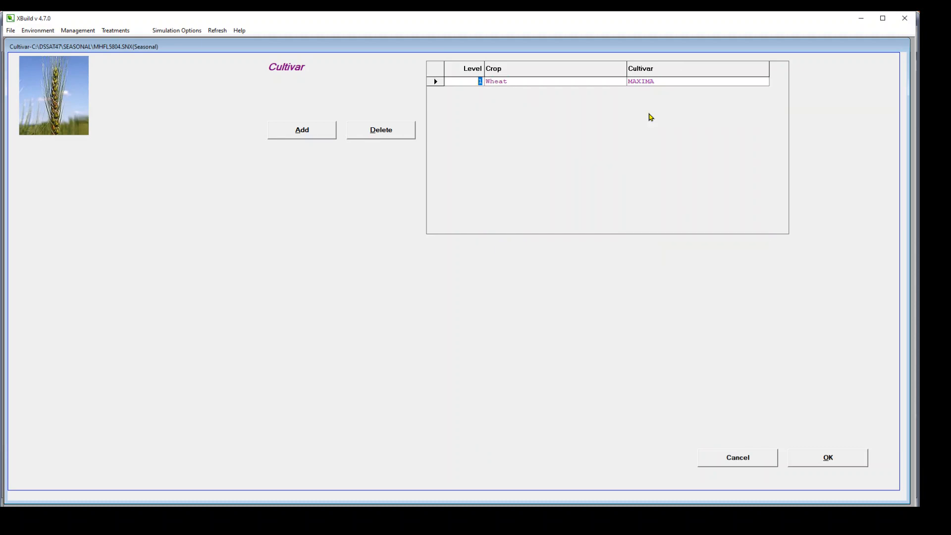
Add a second cultivar level and change level 1 to Peanut with cultivar CHINESE TMV2 TA
click(307, 133)
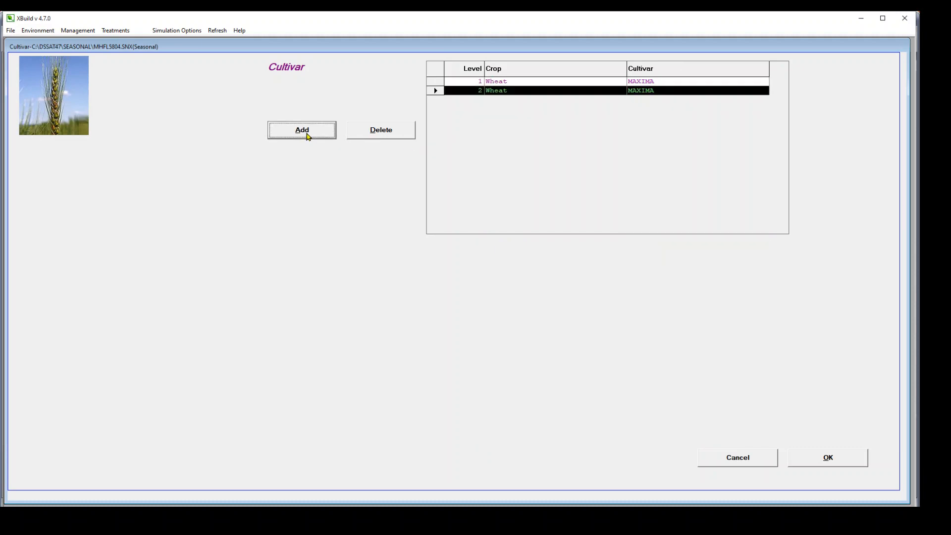
click(516, 90)
click(514, 93)
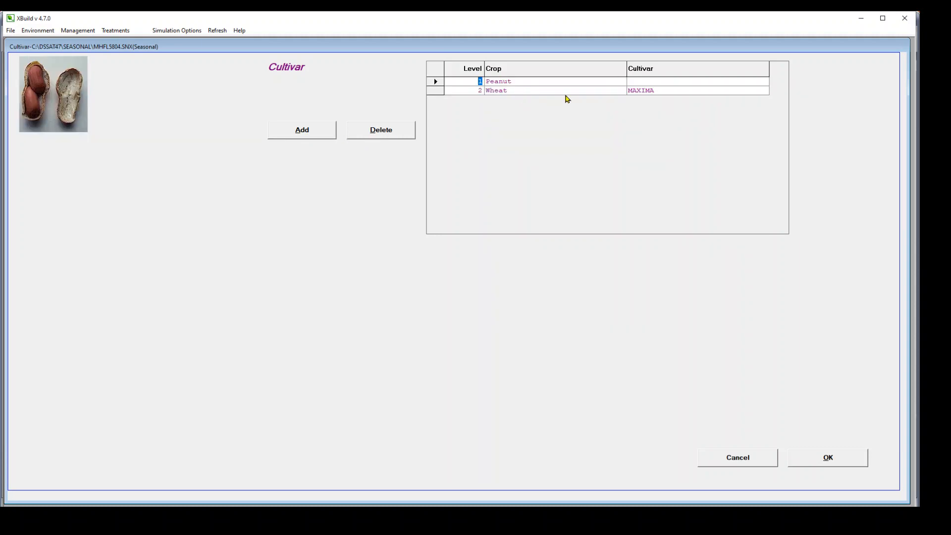
click(650, 84)
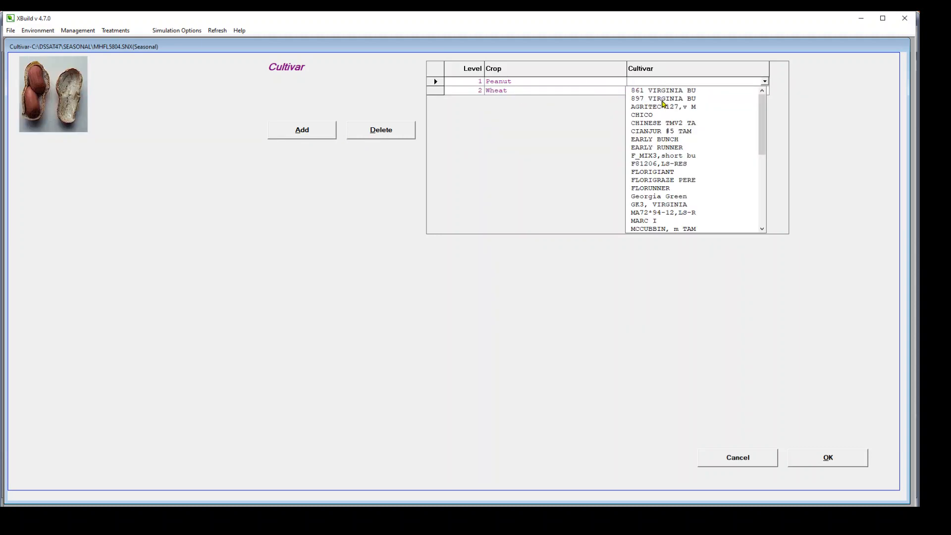
click(665, 123)
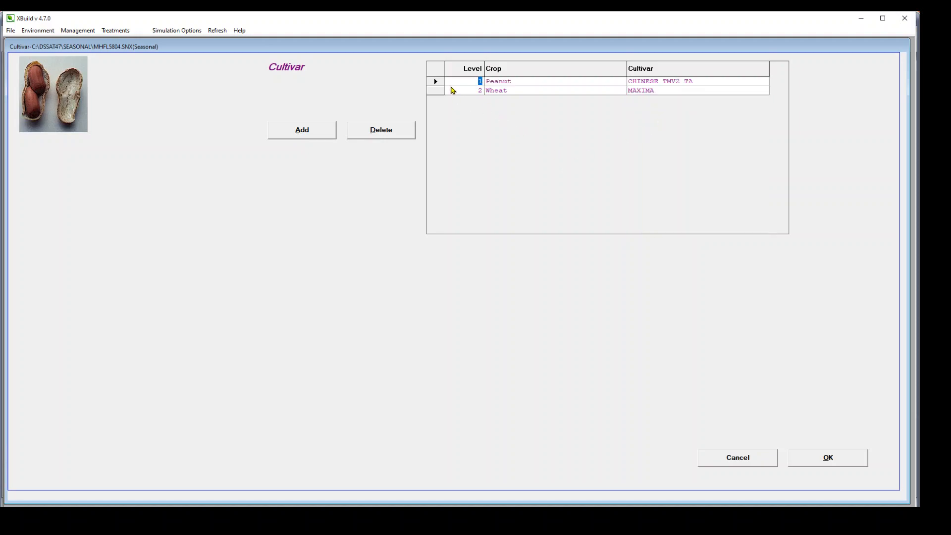
Try to delete the Peanut cultivar level, and browse the crops available for it
click(385, 134)
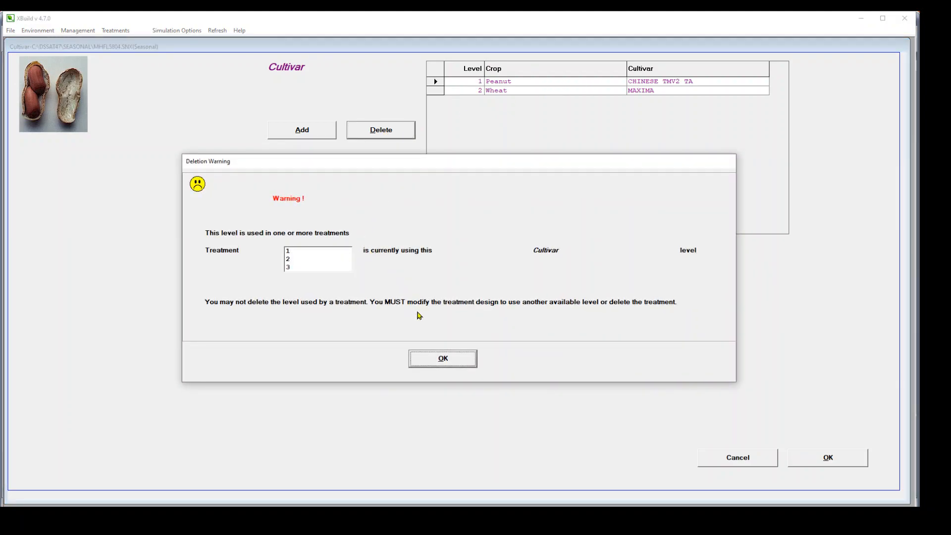
click(431, 356)
click(510, 82)
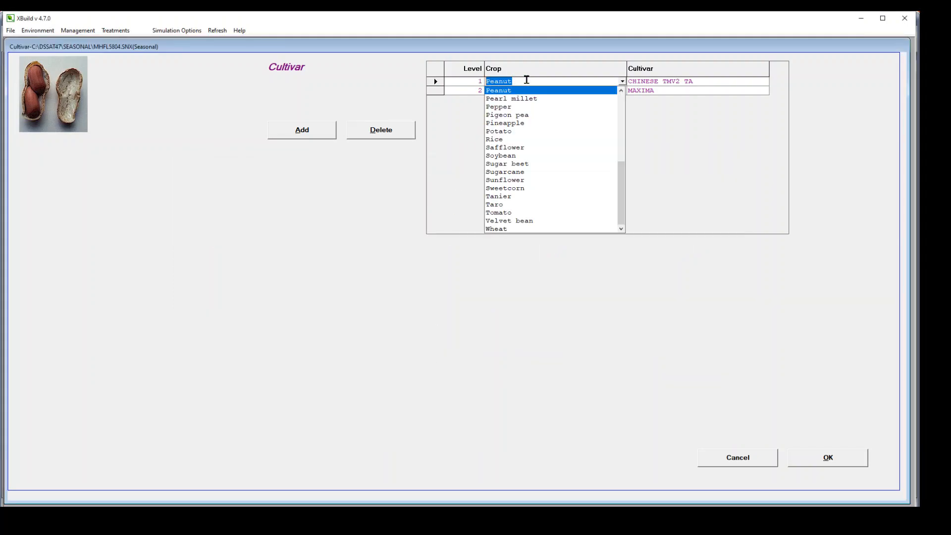
drag(623, 188, 595, 93)
click(699, 180)
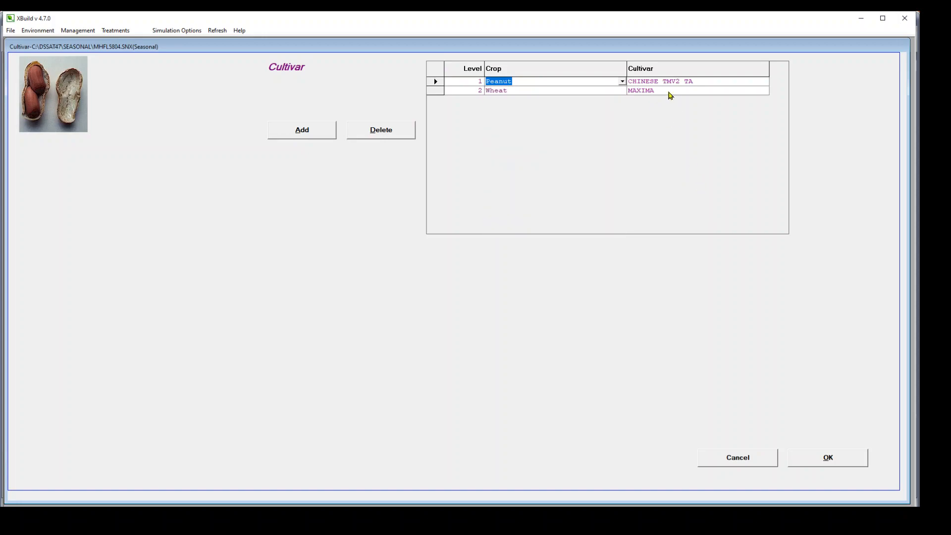
Discard the cultivar changes and reopen the Cultivars settings
click(723, 459)
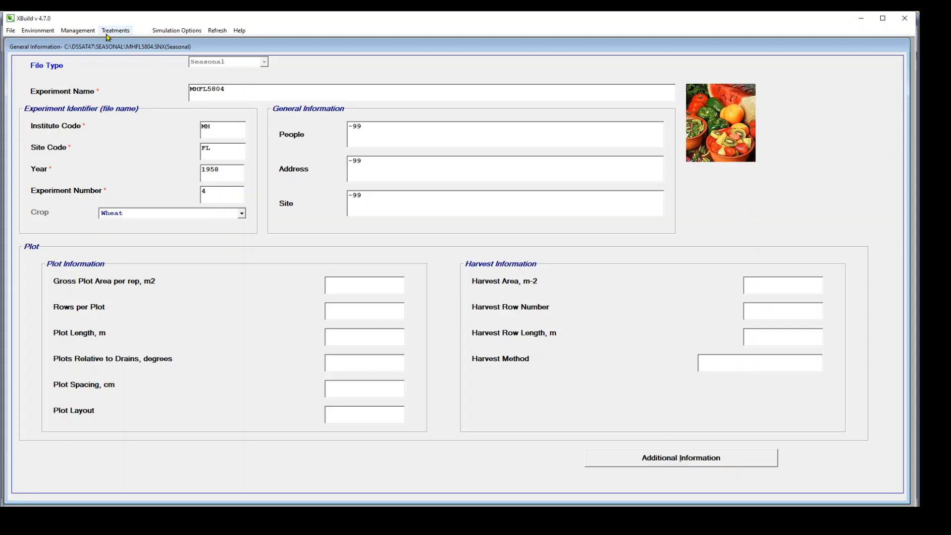
click(89, 31)
click(89, 42)
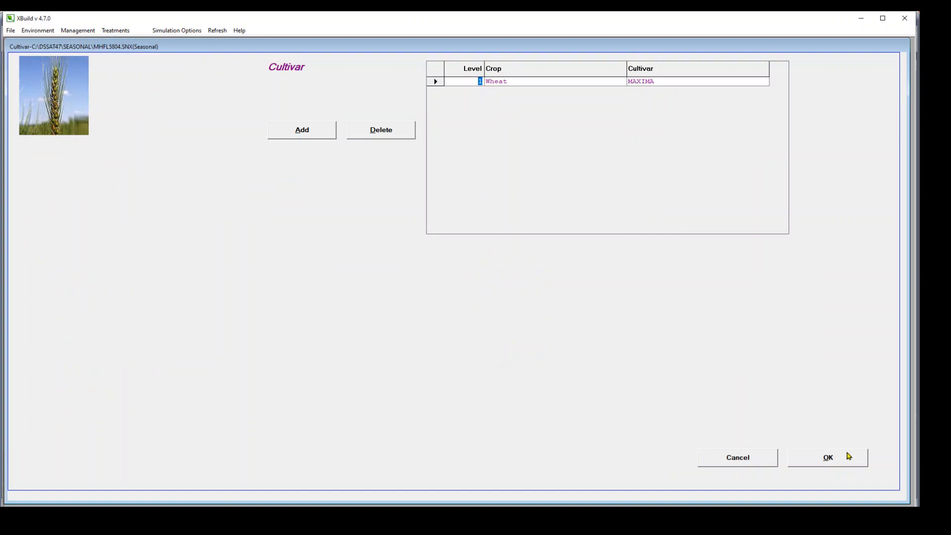
Close the Cultivars settings without saving, open the Planting settings and view planting levels 2 and 3
click(754, 458)
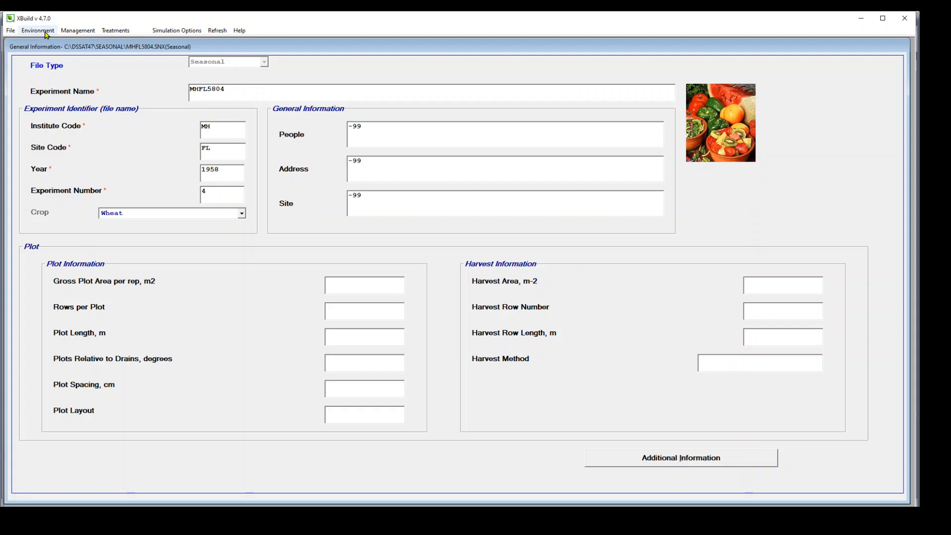
click(84, 31)
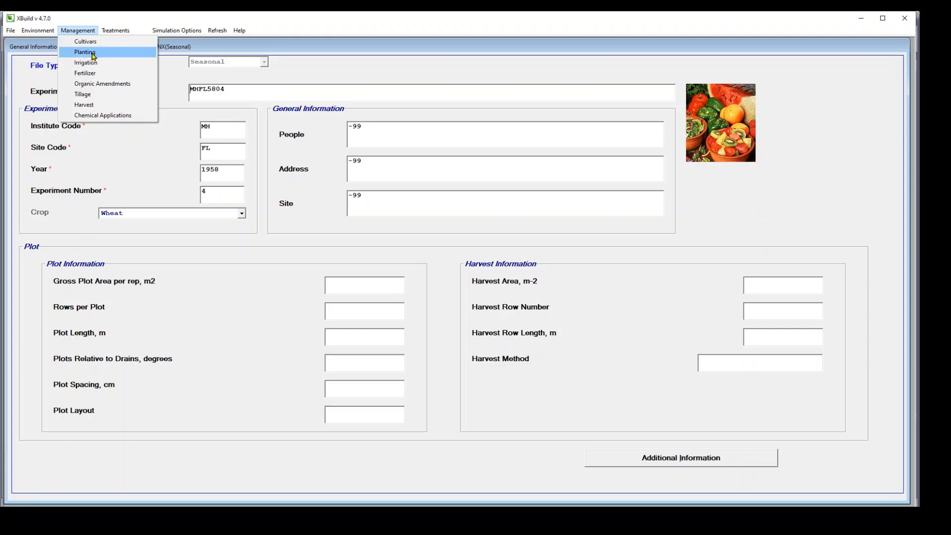
click(93, 55)
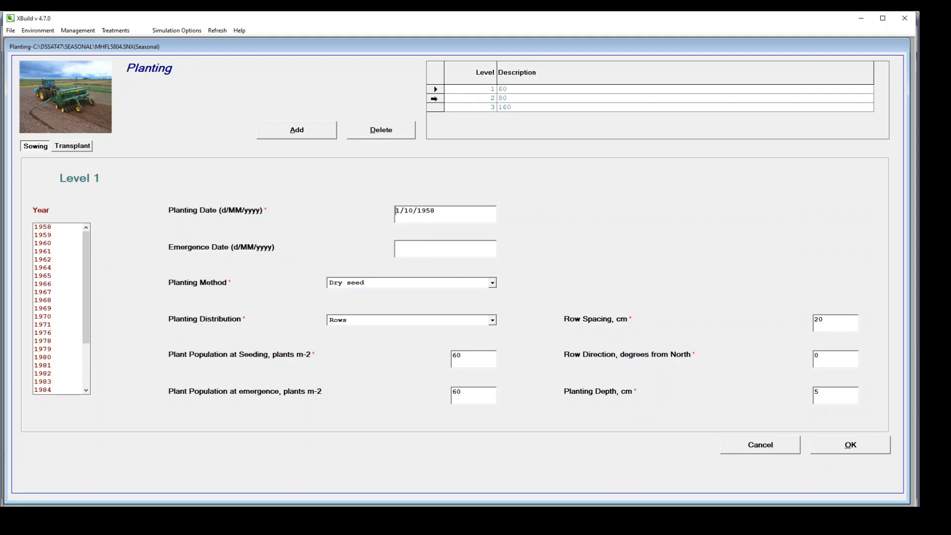
click(435, 99)
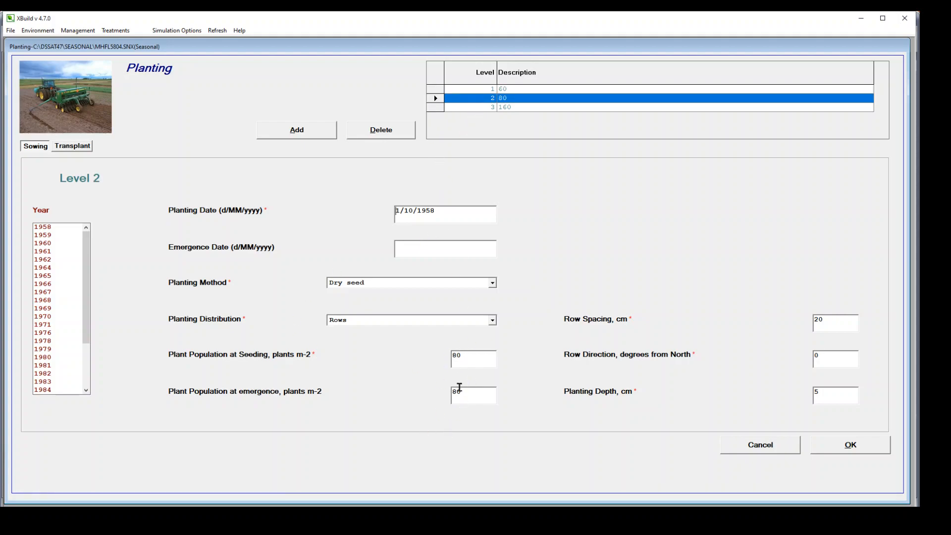
click(429, 108)
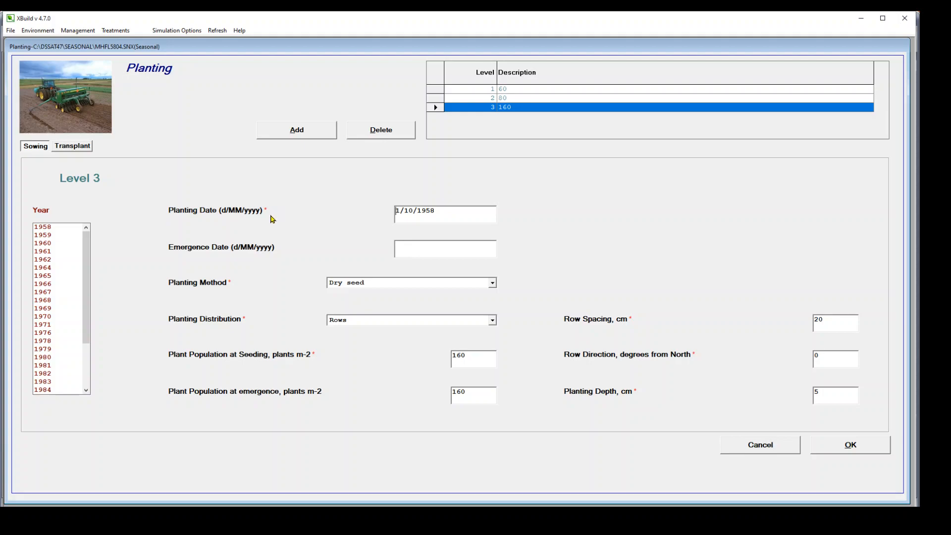
Review the planting method, distribution options, row direction and planting depth of level 3, keeping Rows as the distribution
click(373, 284)
click(372, 284)
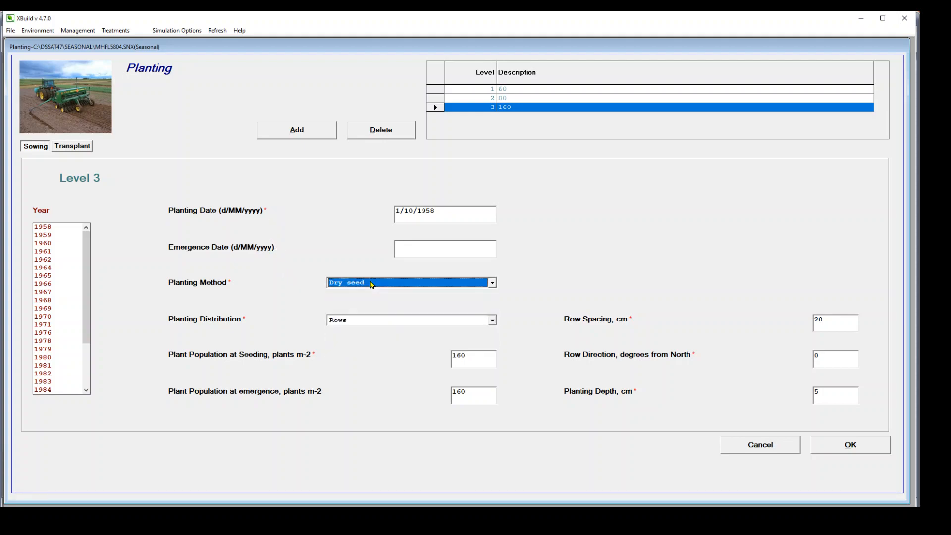
click(358, 322)
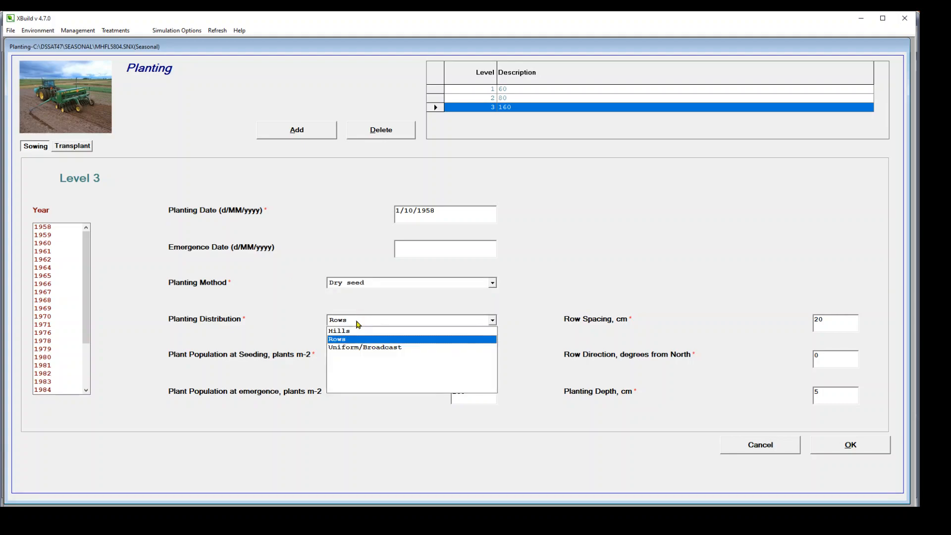
click(350, 339)
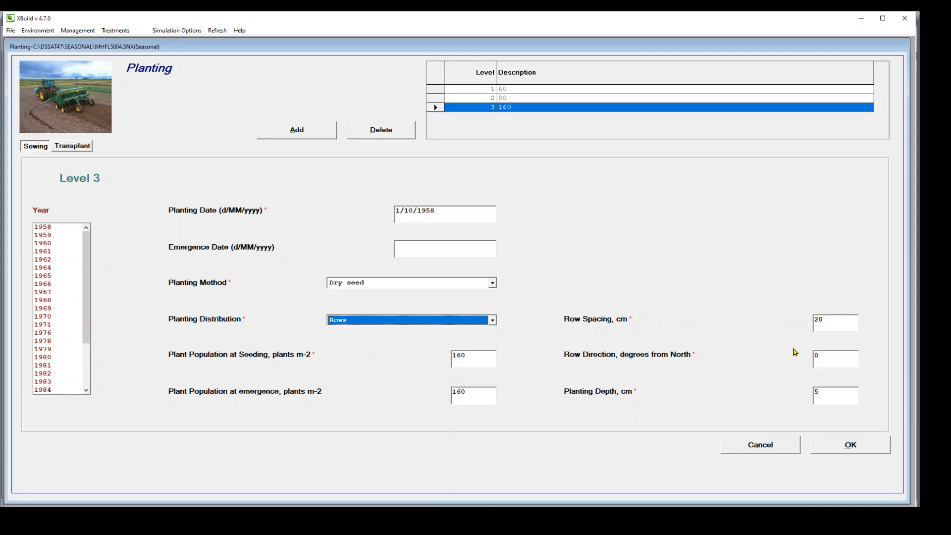
click(829, 363)
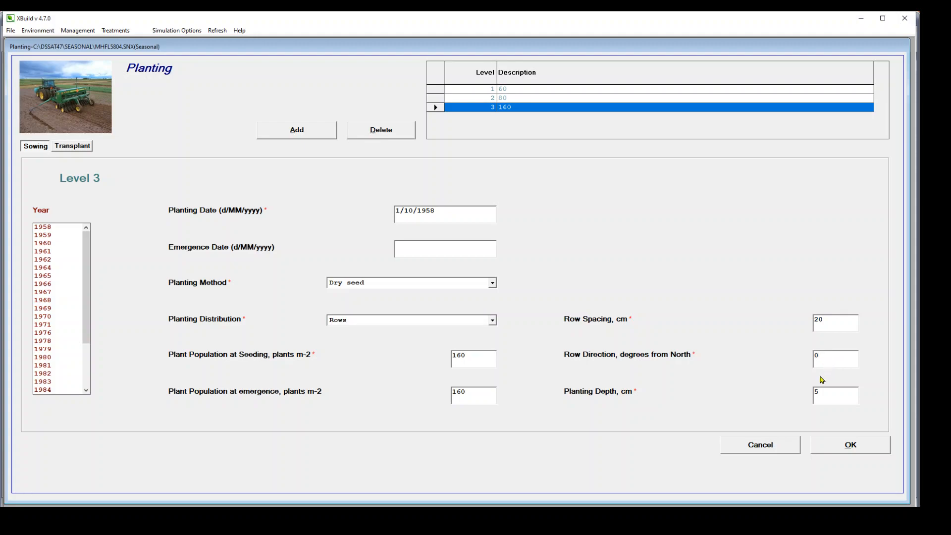
click(831, 392)
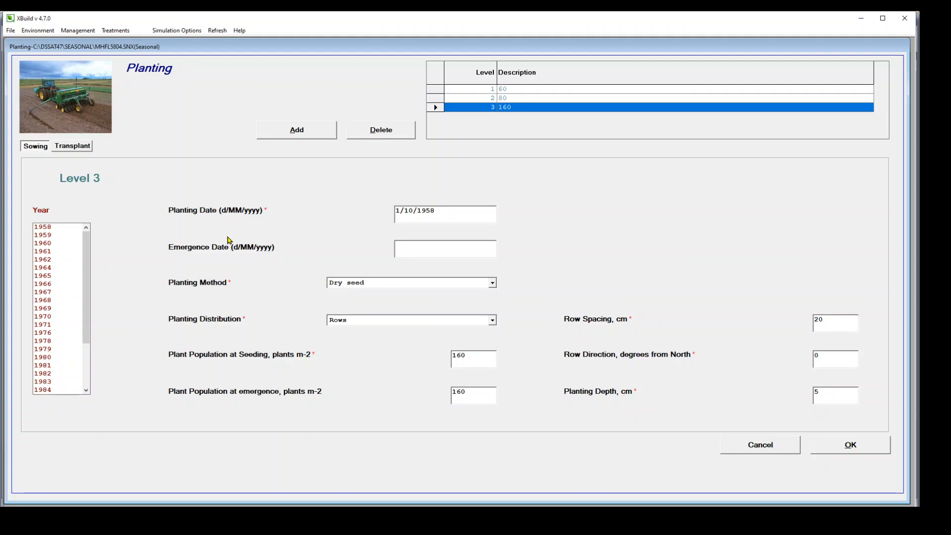
View the Transplant settings of planting level 3, return to Sowing and close the Planting settings without saving
click(67, 145)
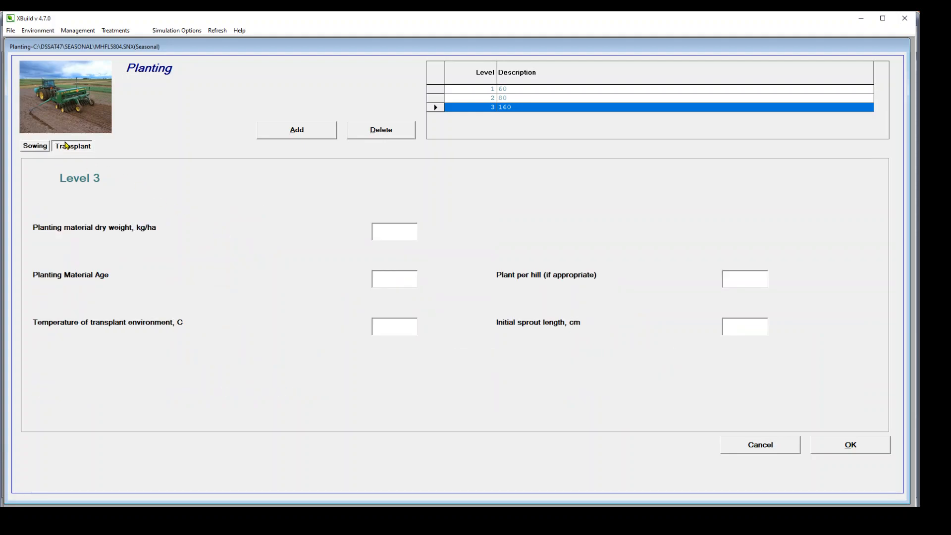
click(44, 147)
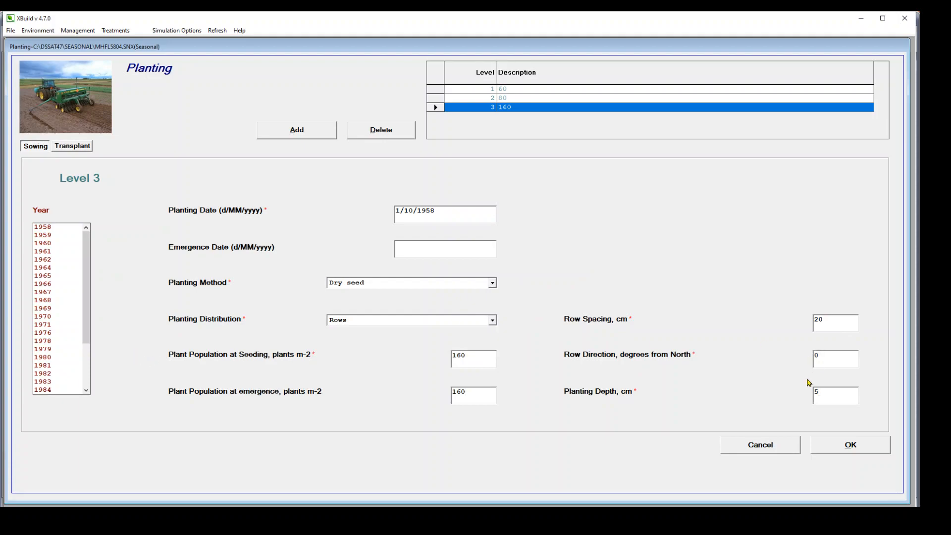
click(755, 448)
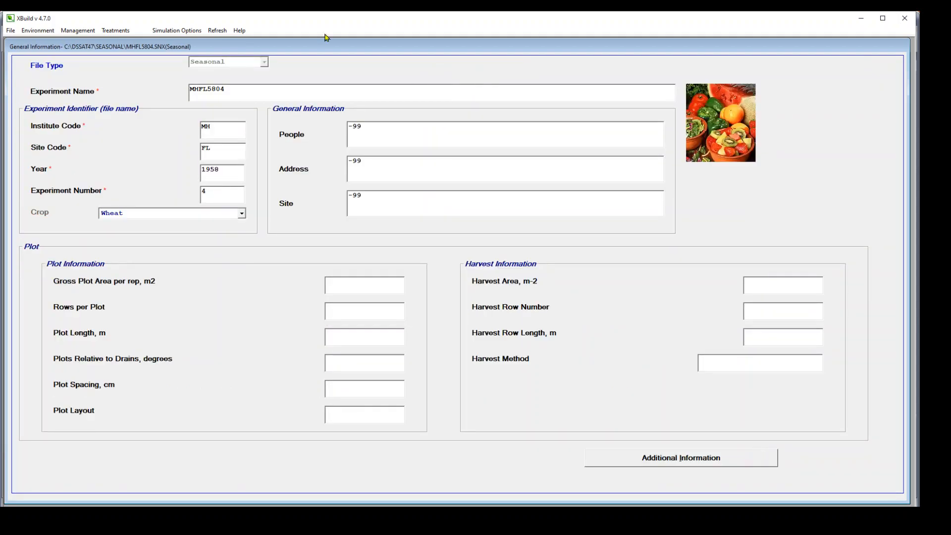
Open the Irrigation settings, review the level 1 application and close them without saving
click(77, 30)
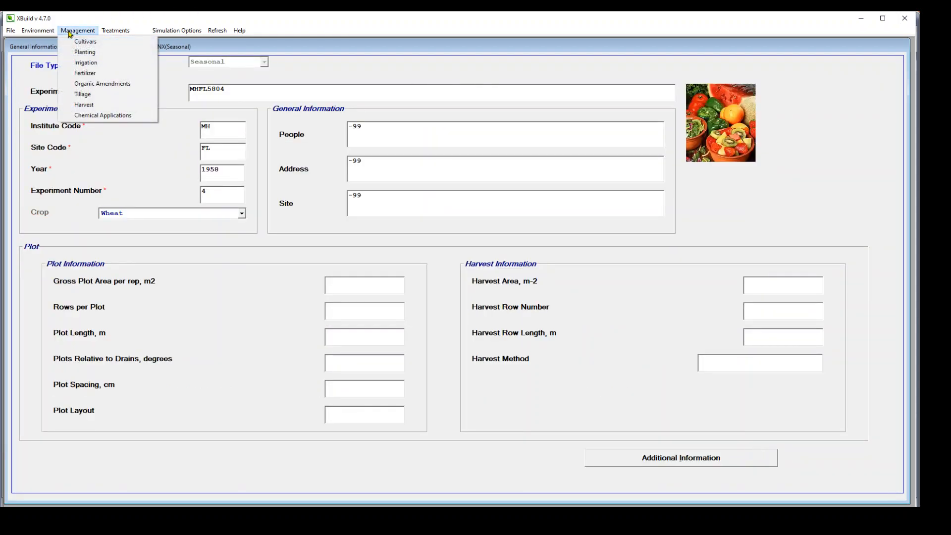
click(86, 63)
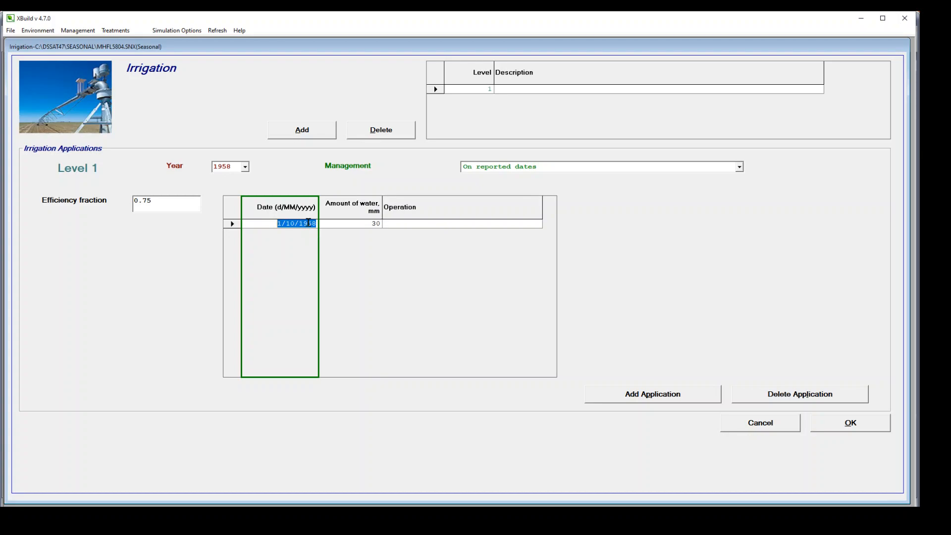
click(784, 428)
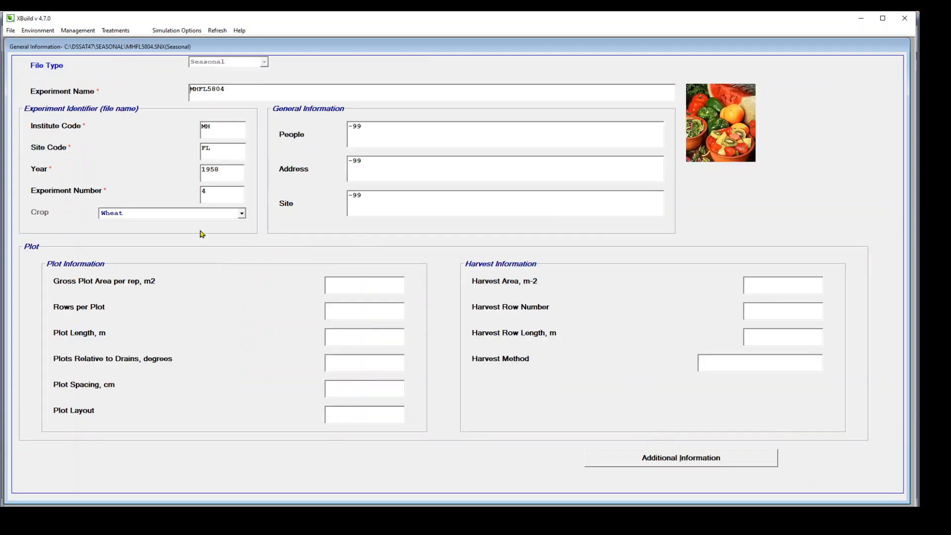
Open the Fertilizer settings and review the management options, keeping Days after planting
click(79, 30)
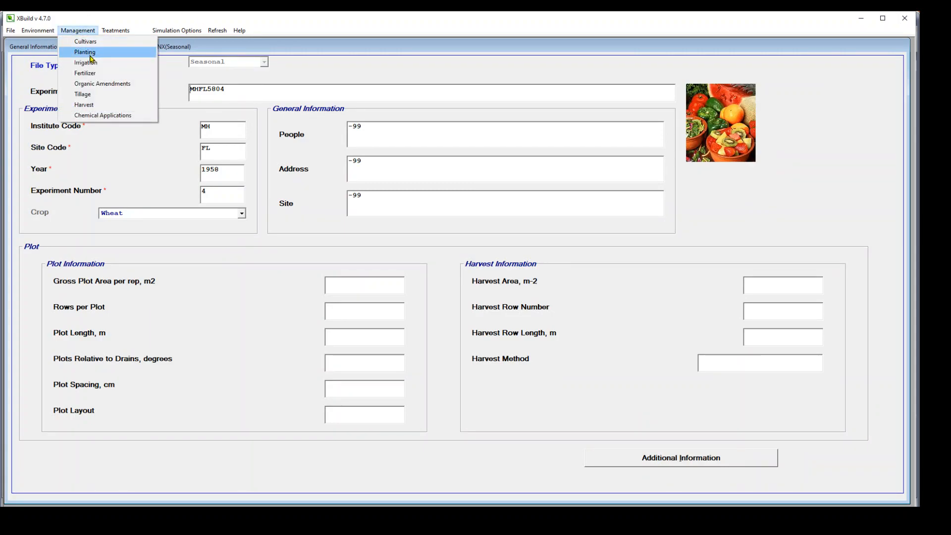
click(90, 72)
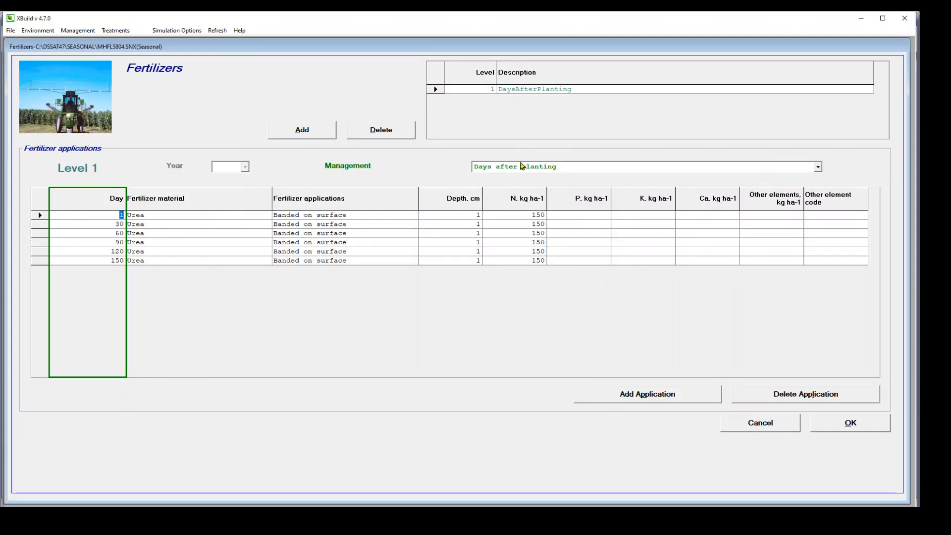
click(540, 169)
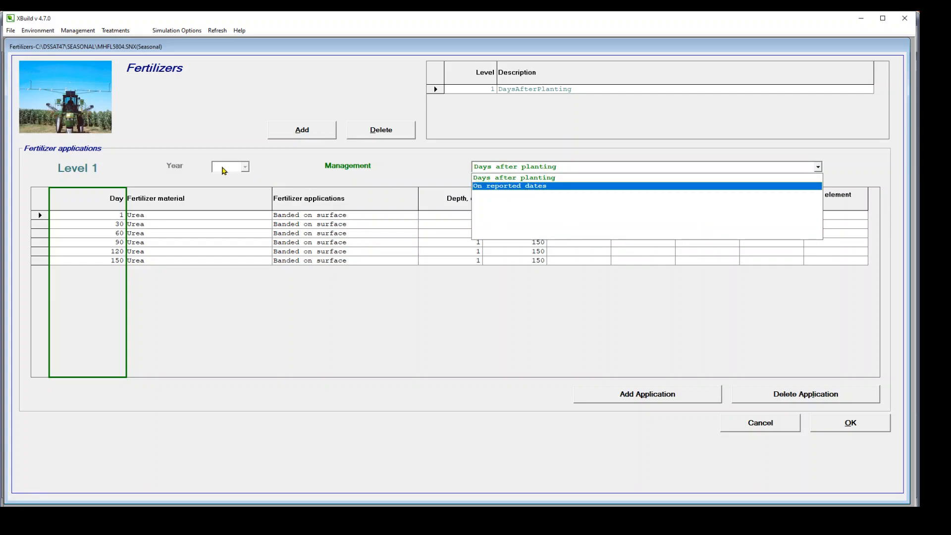
click(438, 178)
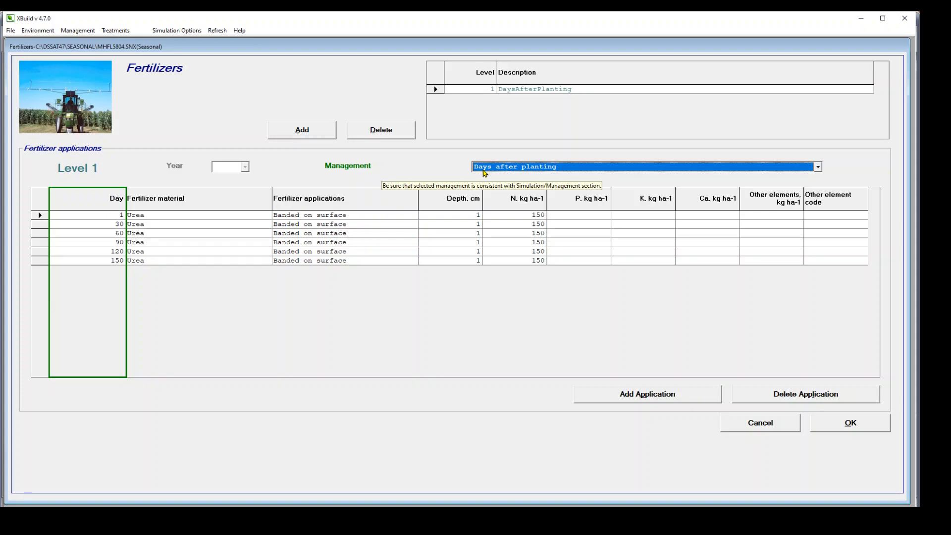
Browse the available fertilizer materials and application methods for the day 1 application
click(153, 215)
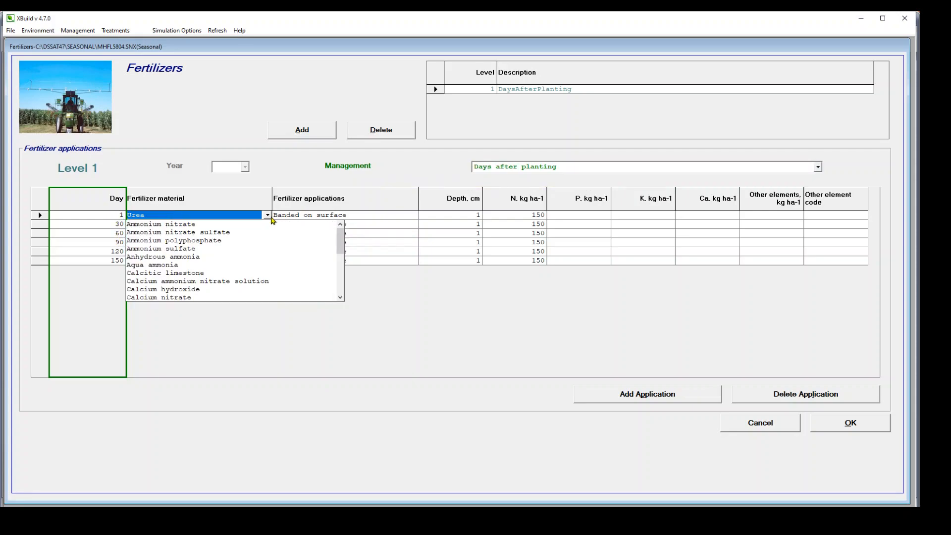
mouse_move(340, 238)
mouse_down()
mouse_move(339, 281)
mouse_move(328, 229)
mouse_up()
click(182, 150)
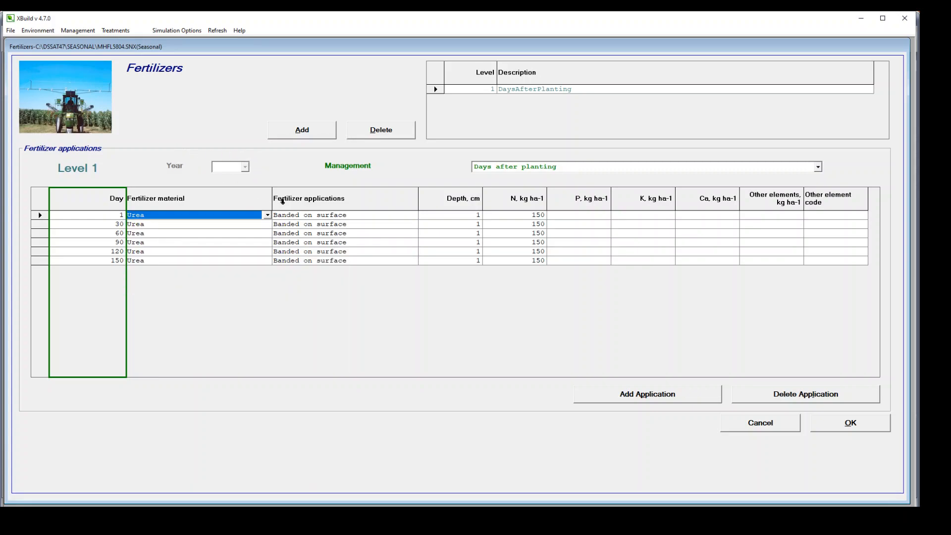
click(359, 214)
click(358, 215)
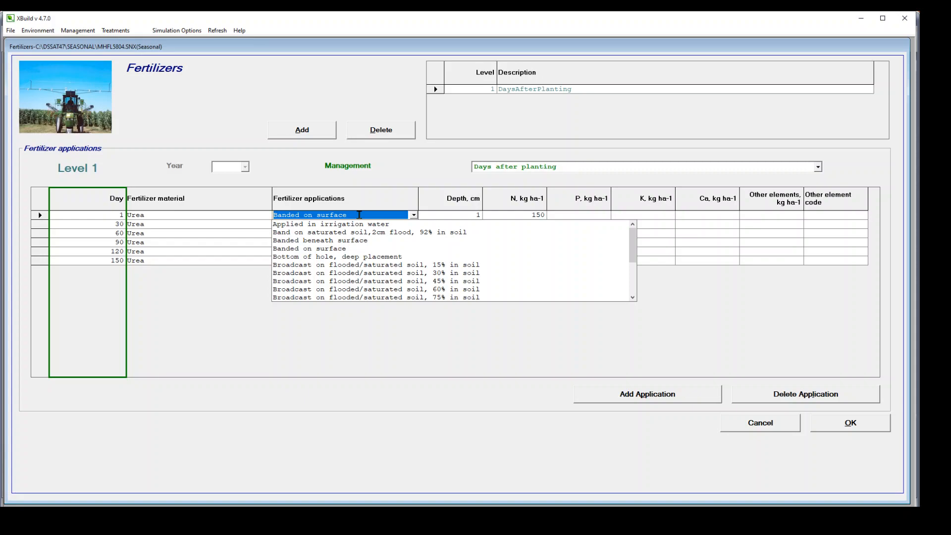
click(352, 189)
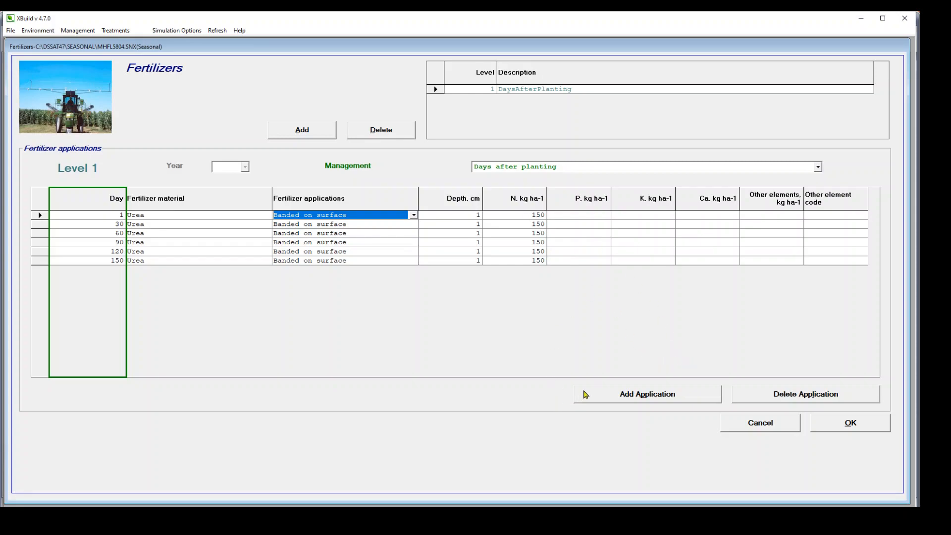
Add a fertilizer application to level 1, and discard the fertilizer changes
click(658, 395)
click(790, 426)
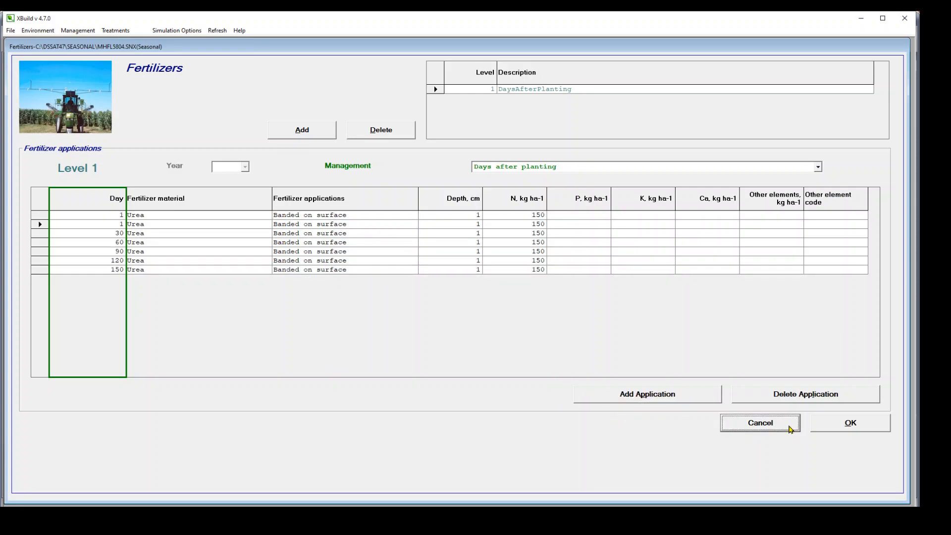
View the Organic Amendments settings, close them without saving and look over the list of management sections
click(77, 30)
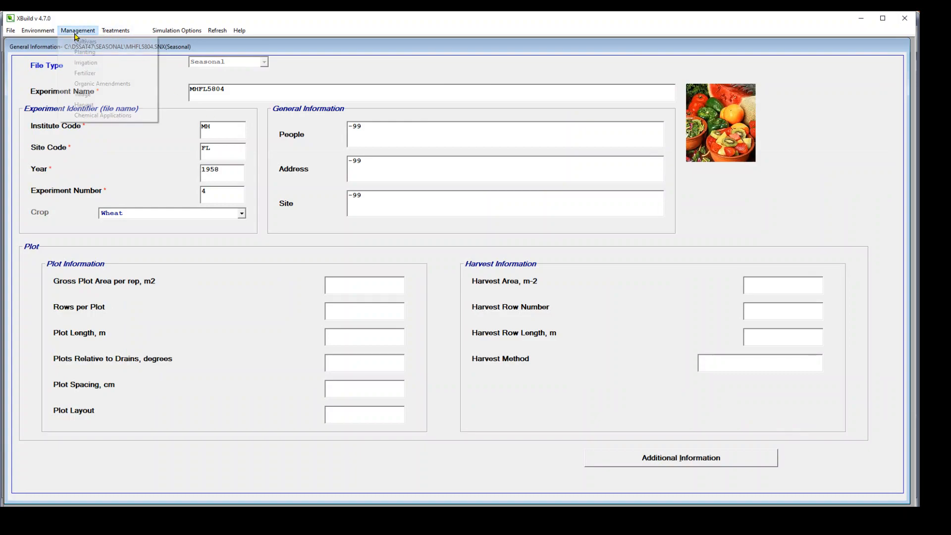
click(97, 84)
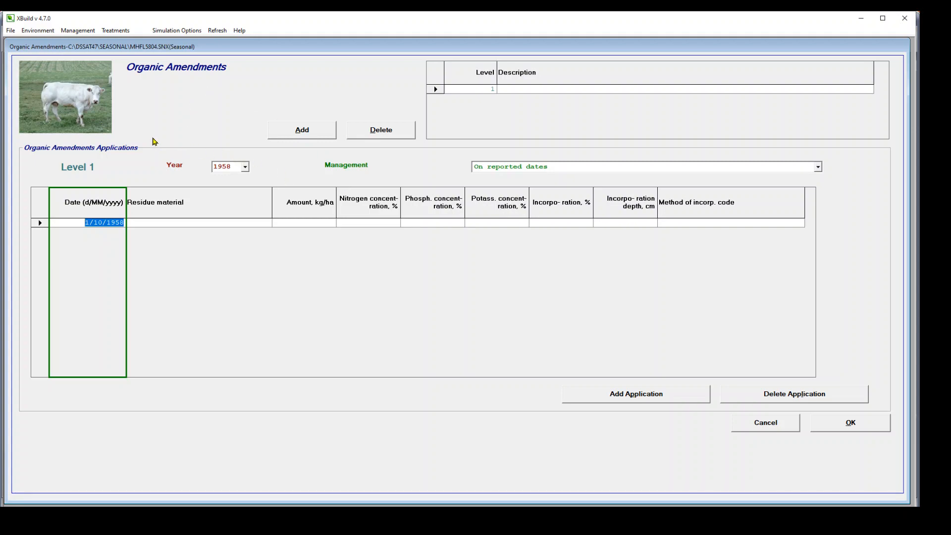
click(736, 421)
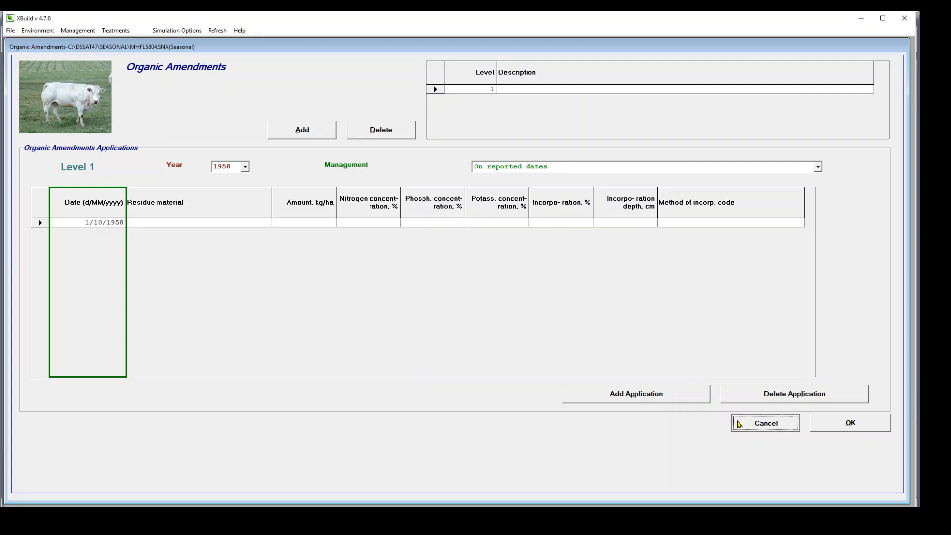
click(78, 31)
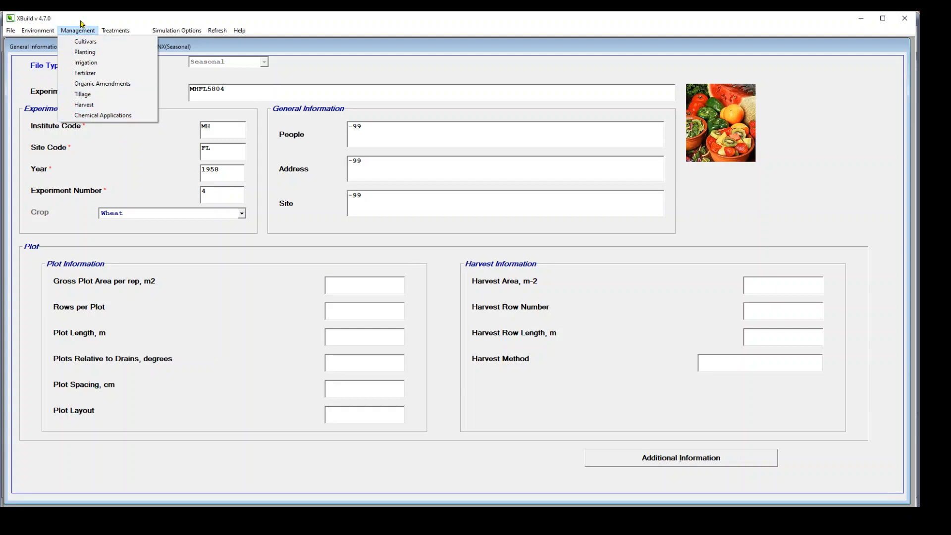
click(83, 27)
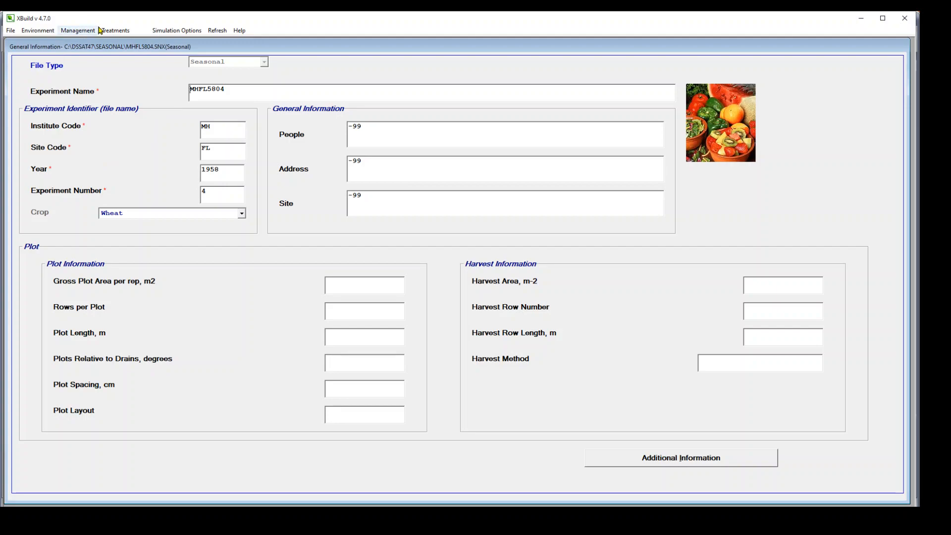
Open the Treatments table and select cultivar 1 - MAXIMA for treatment levels 1, 2 and 3
click(118, 31)
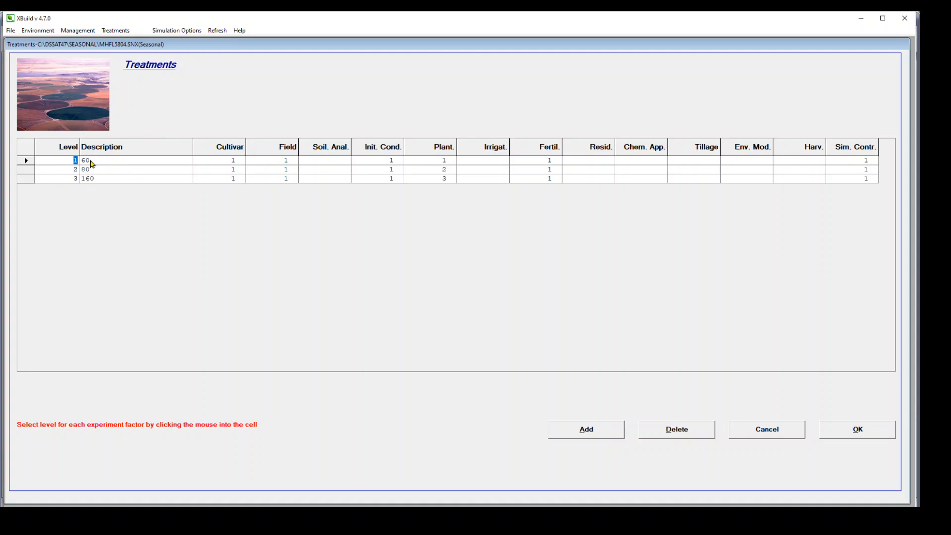
click(216, 162)
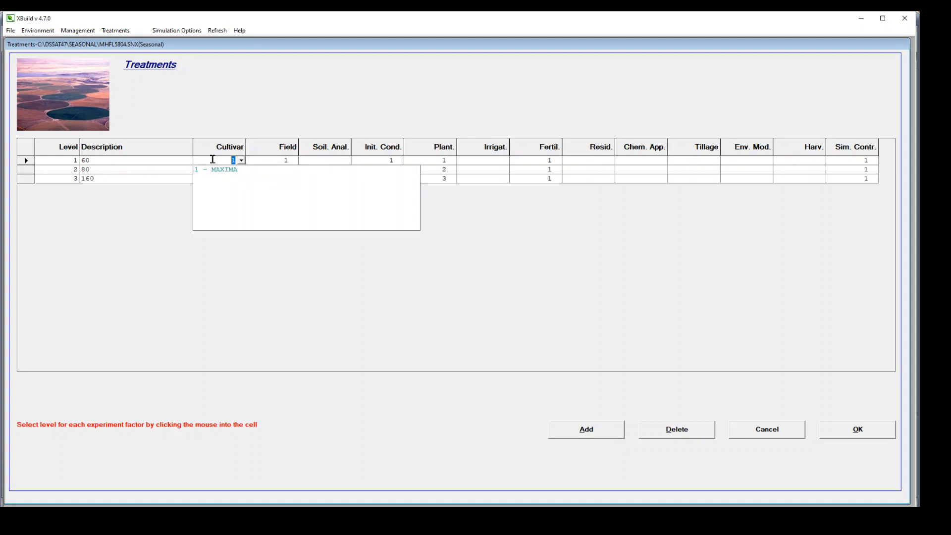
click(228, 169)
click(227, 169)
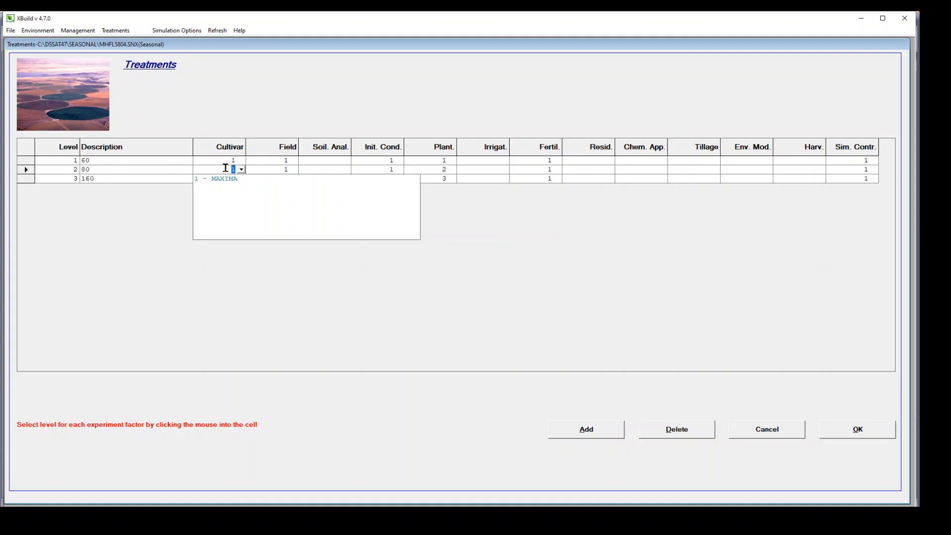
click(223, 179)
click(221, 178)
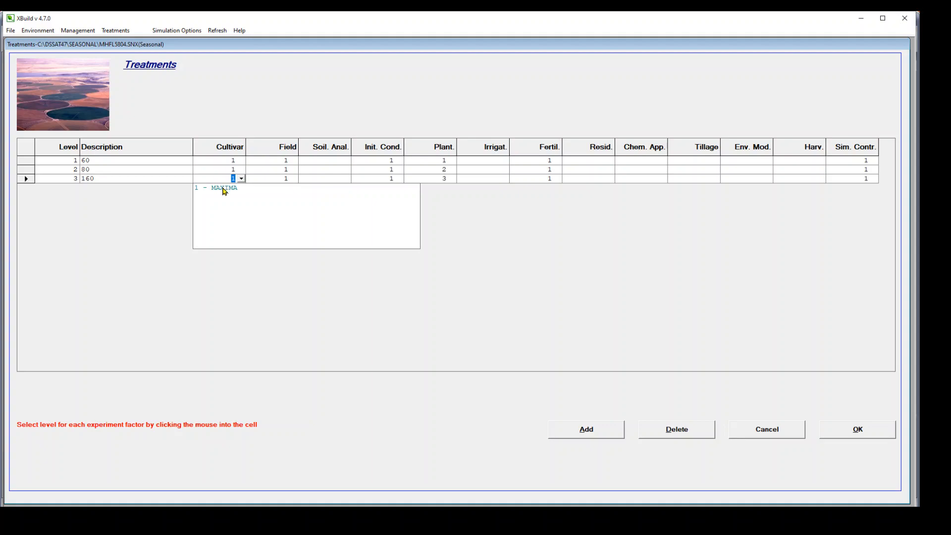
click(224, 188)
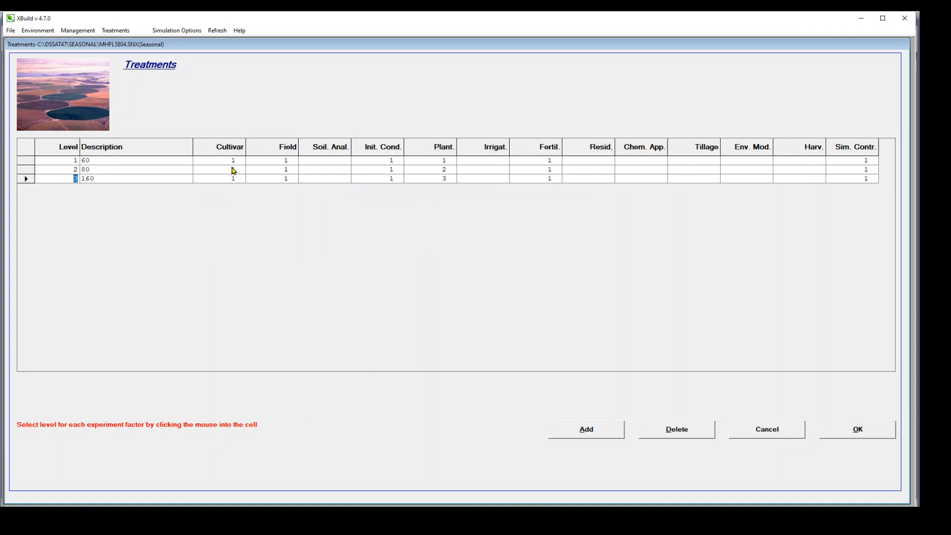
Select field 1 - -99 for treatment levels 1, 2 and 3 in the Treatments table
click(263, 161)
click(264, 169)
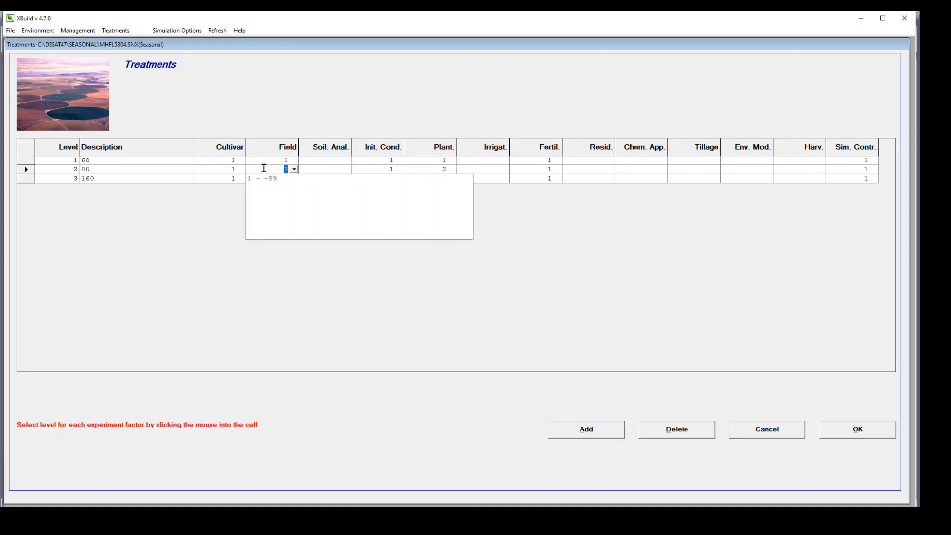
click(266, 182)
click(266, 178)
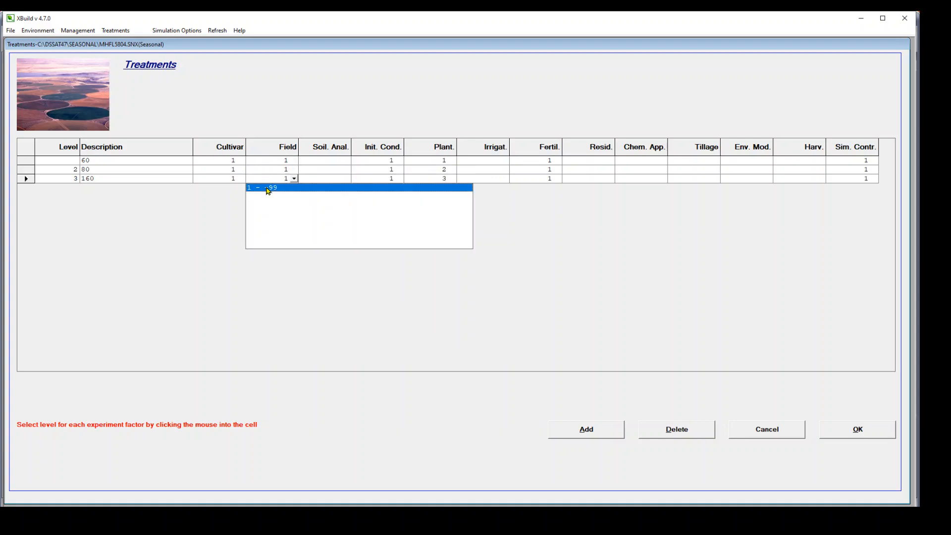
click(267, 188)
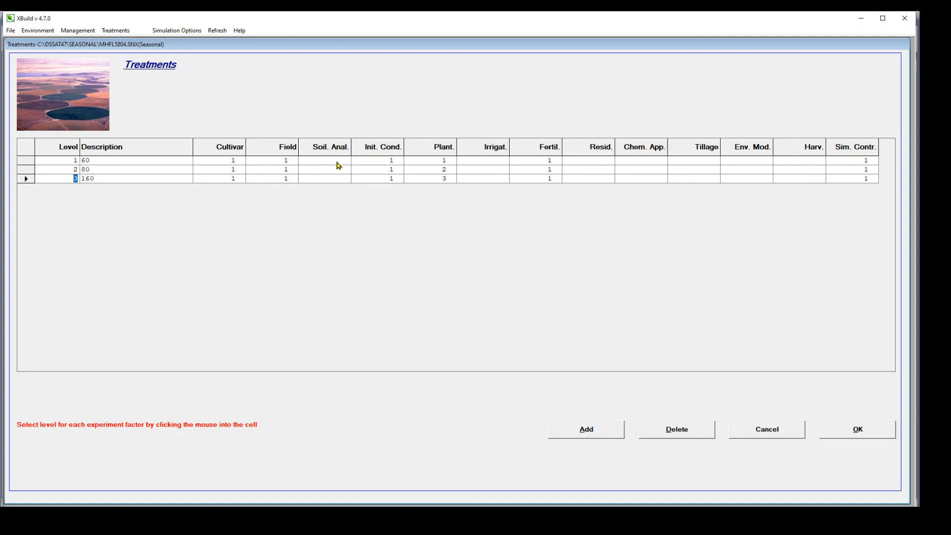
Select initial conditions level 1 for treatment levels 1, 2 and 3
click(377, 160)
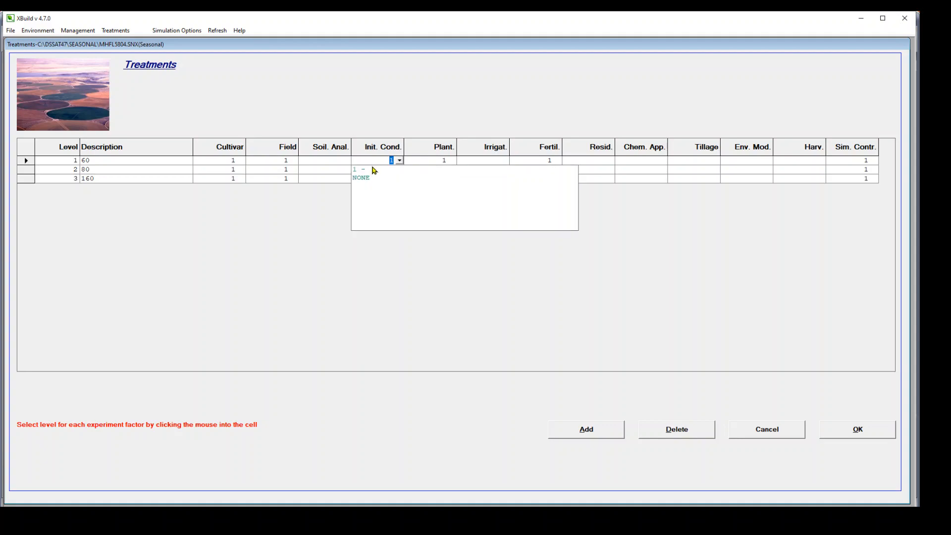
click(372, 169)
click(370, 168)
click(371, 179)
click(371, 176)
click(370, 189)
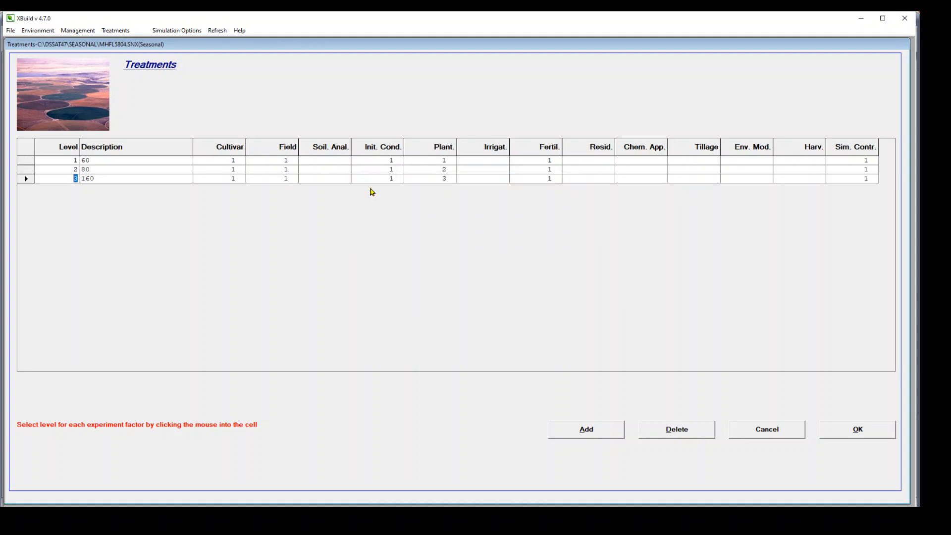
Assign planting level 1 - 60 to treatment 1, 2 - 80 to treatment 2 and NONE to treatment 3
click(440, 160)
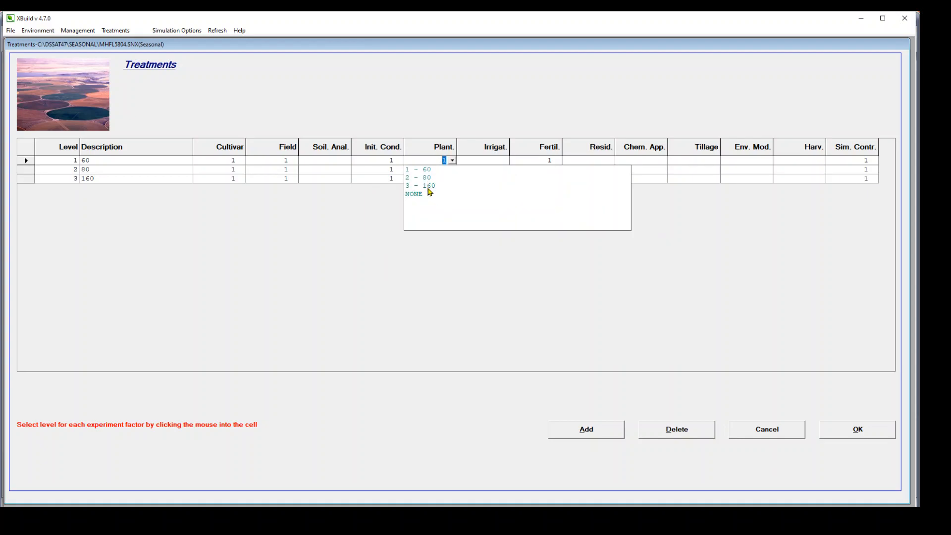
click(432, 161)
click(438, 169)
click(434, 169)
click(430, 181)
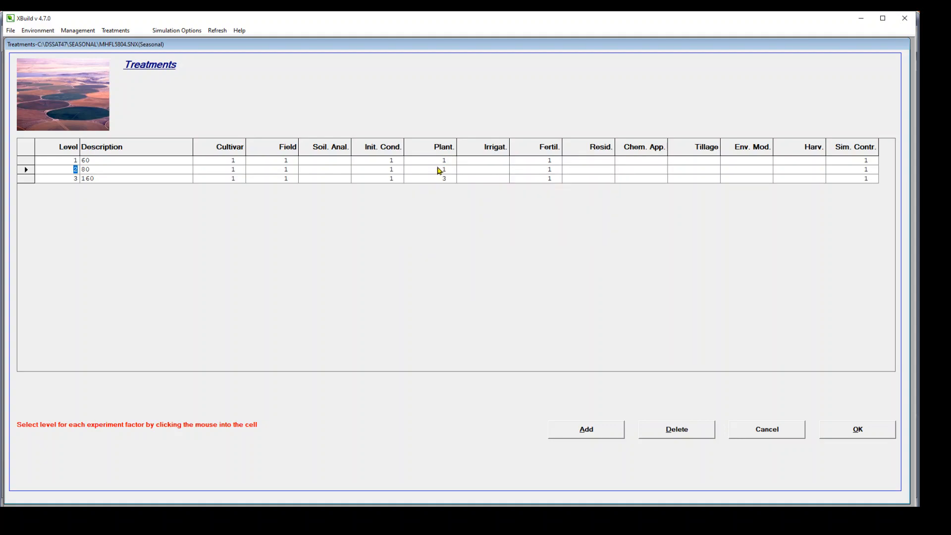
click(439, 169)
click(429, 189)
click(438, 178)
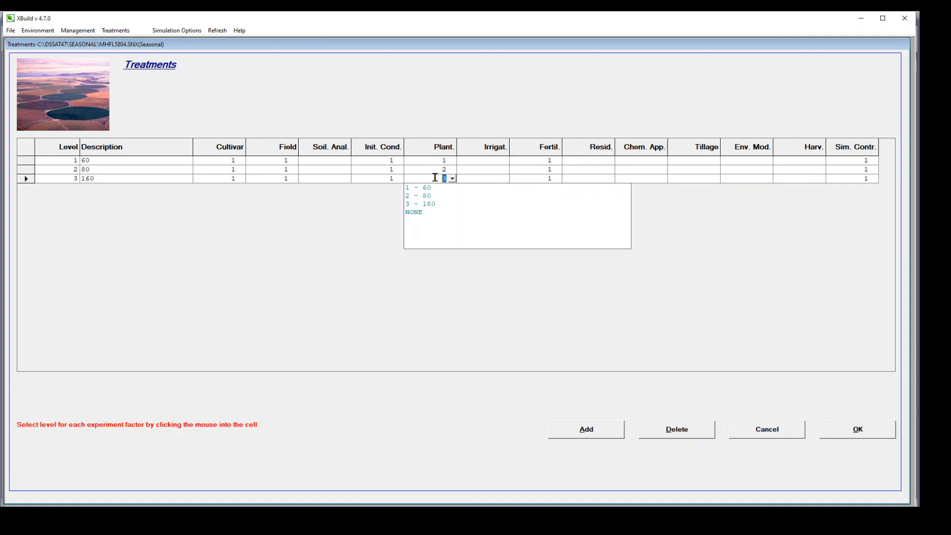
click(429, 211)
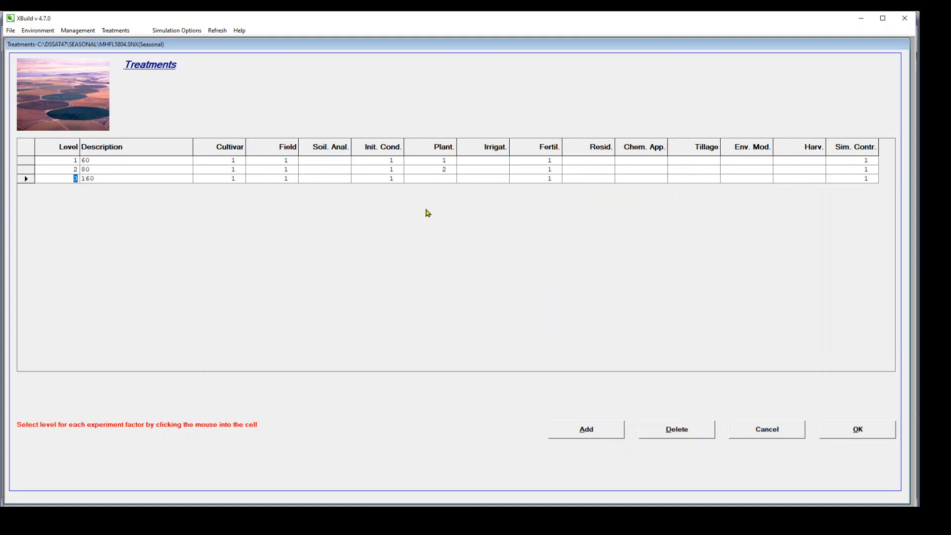
Select fertilizer level 1 - DaysAfterPlanting for the treatments, and discard the changes to the Treatments table
click(525, 160)
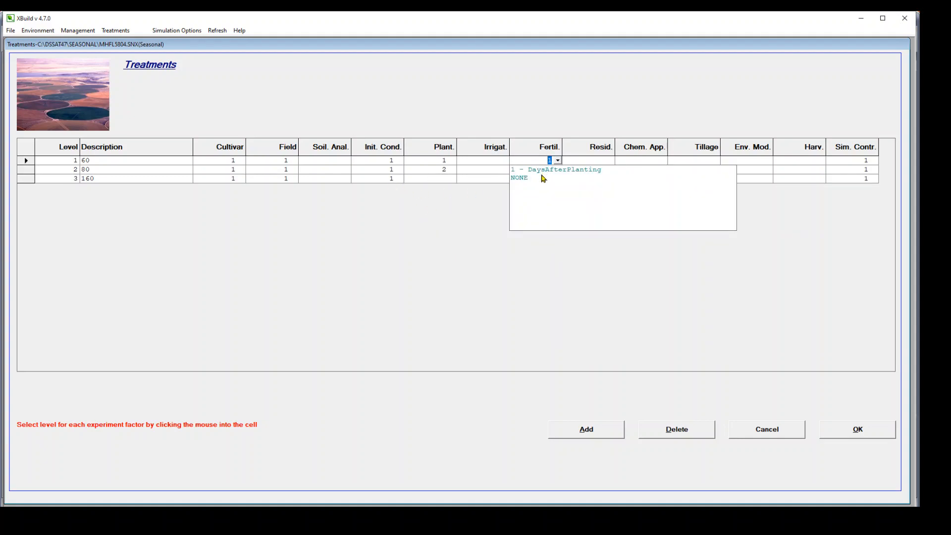
click(542, 170)
click(541, 170)
click(539, 179)
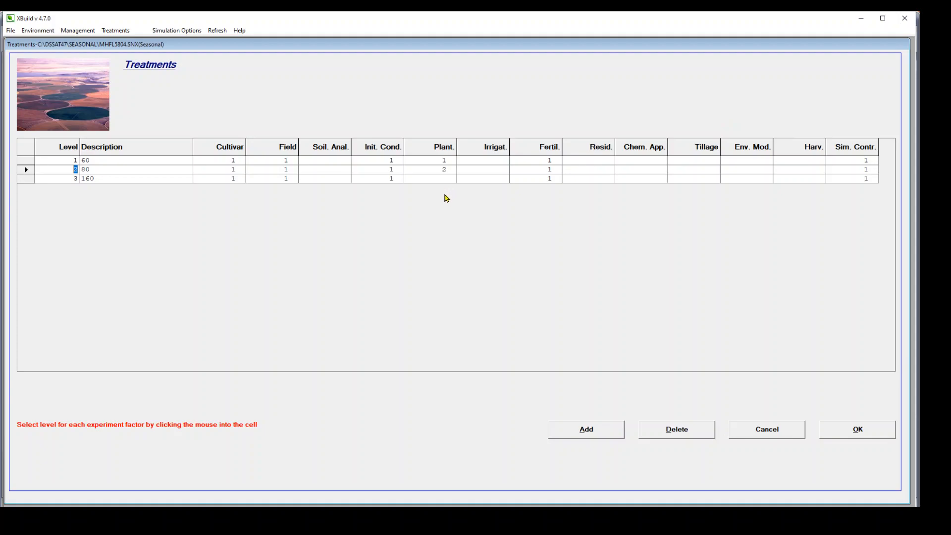
click(759, 431)
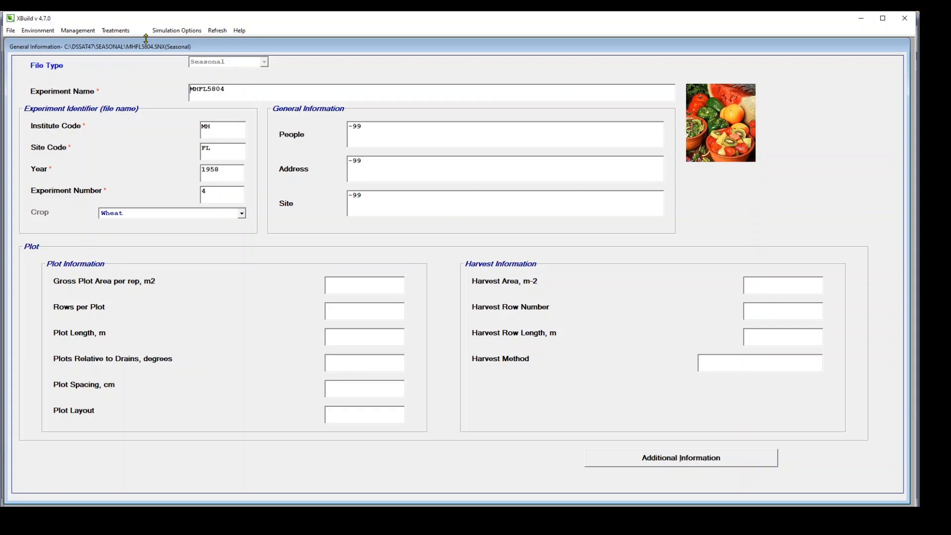
Open the Simulation Options and choose CROPSIM-CERES as the crop module for level 1
click(177, 30)
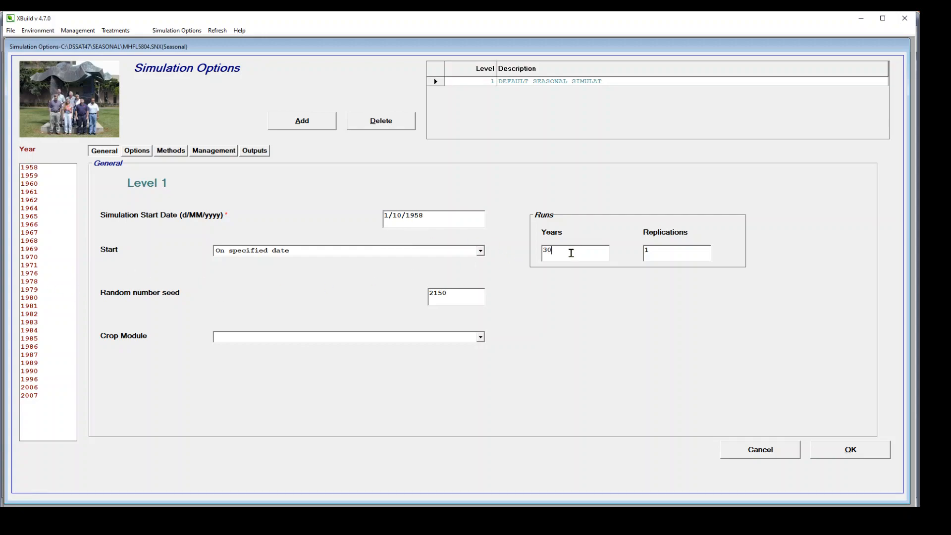
click(660, 254)
click(480, 338)
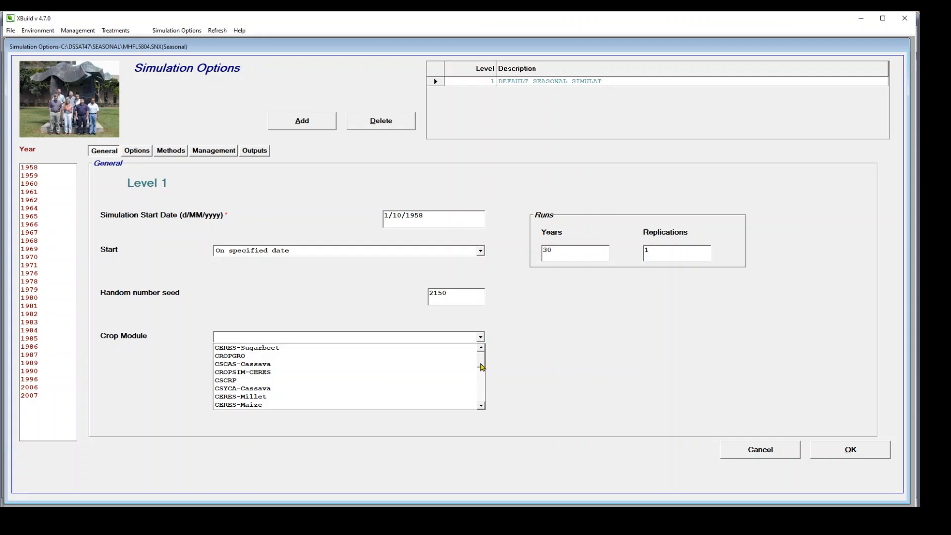
click(257, 375)
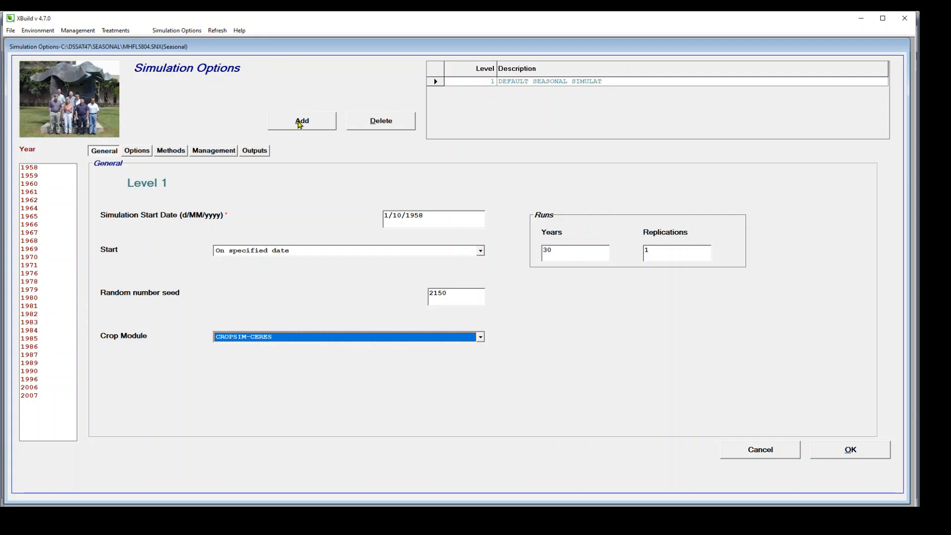
Review the level 1 simulation options, the simulation methods and the planting management settings
click(125, 154)
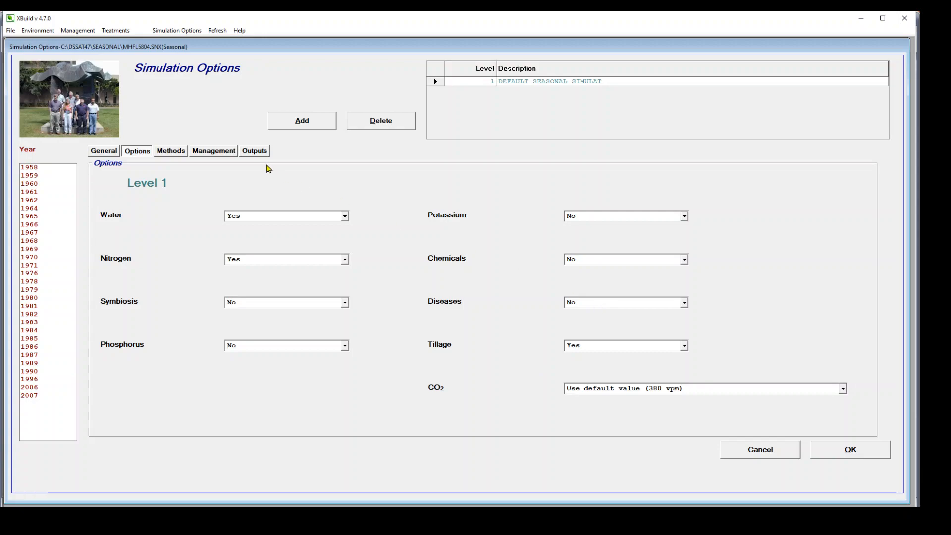
click(170, 152)
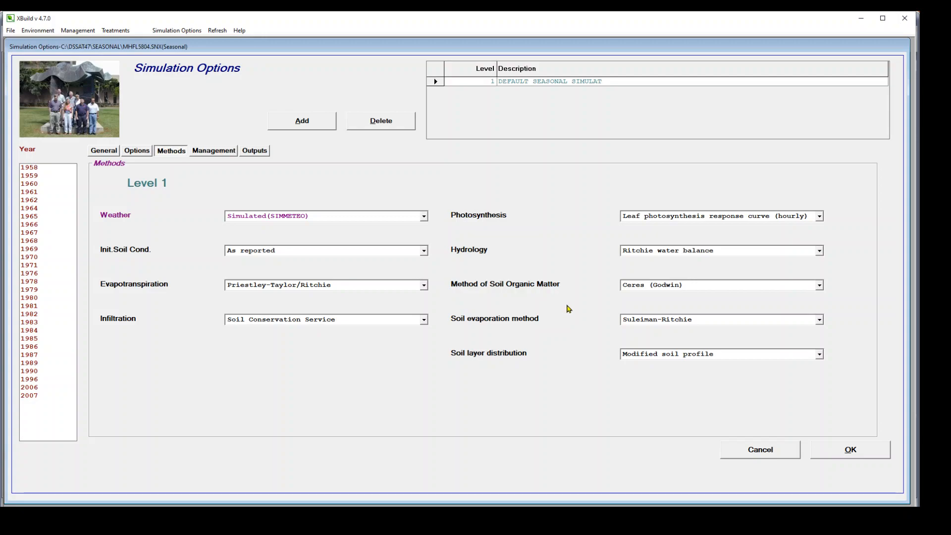
click(221, 153)
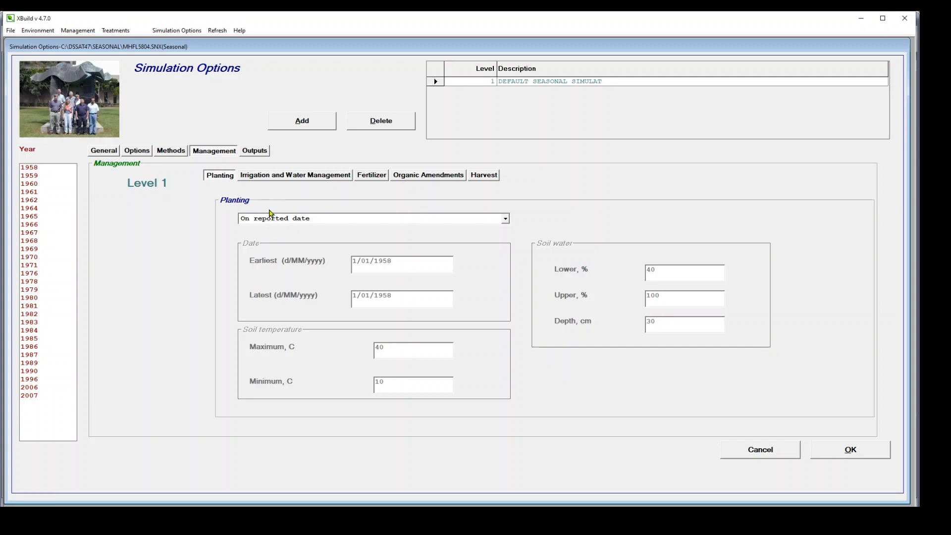
Set irrigation and water management to Automatic when required, and look over its management depth and other parameters
click(271, 177)
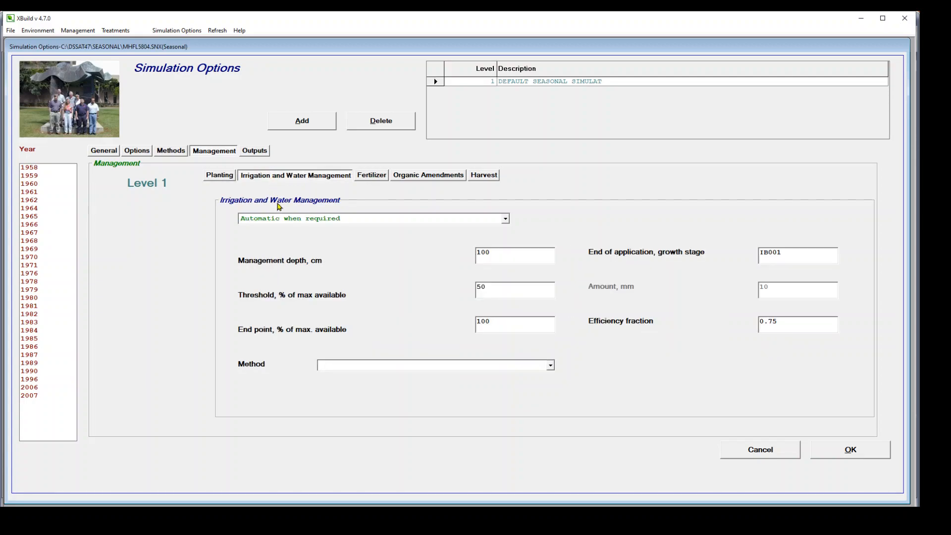
click(286, 219)
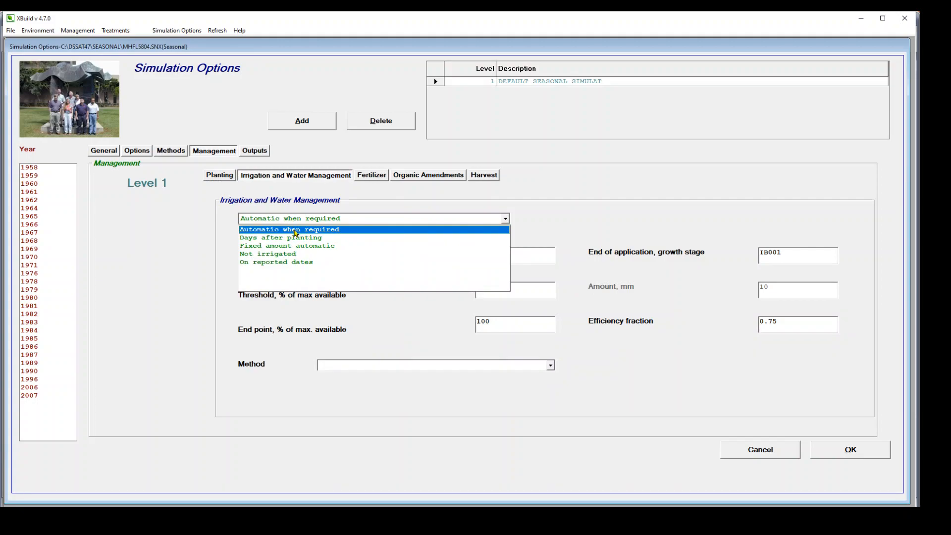
click(294, 229)
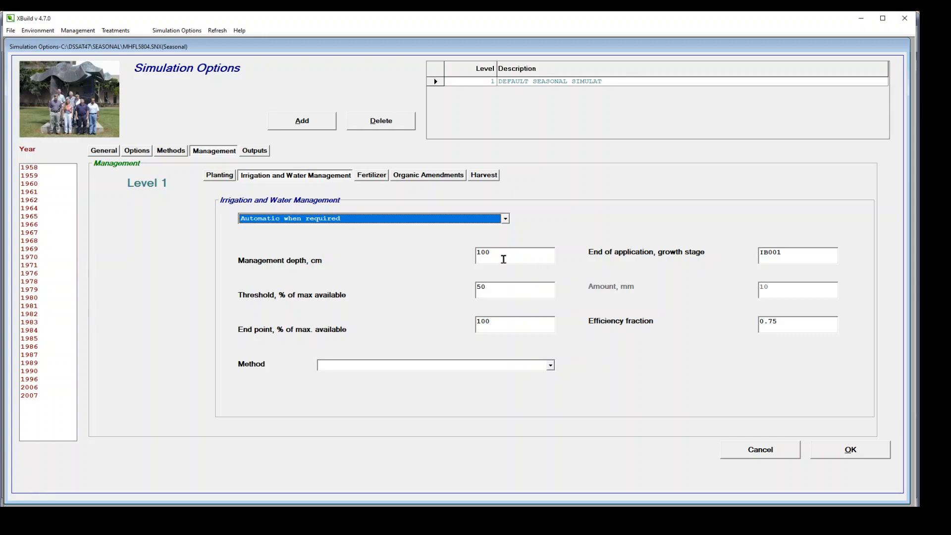
drag(503, 259, 451, 257)
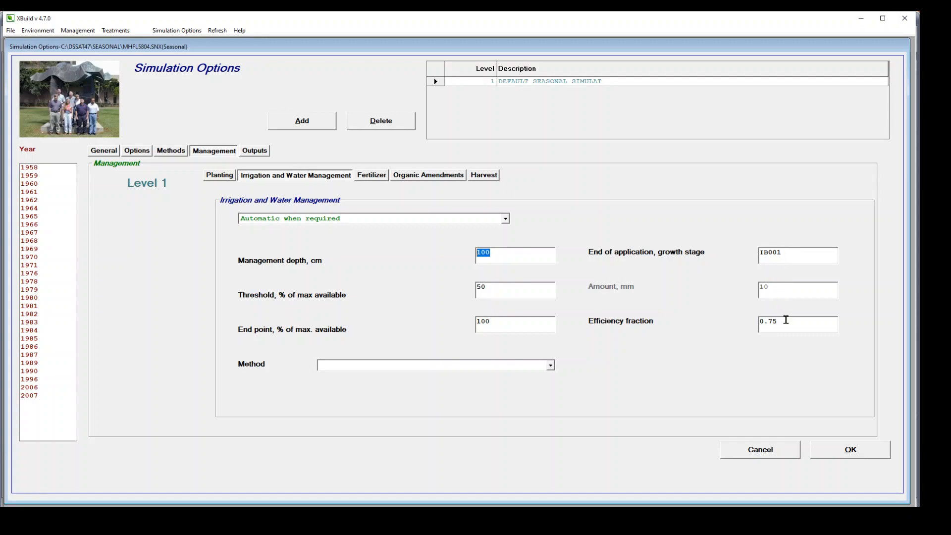
Set the simulation's fertilizer management to Days after planting
click(372, 175)
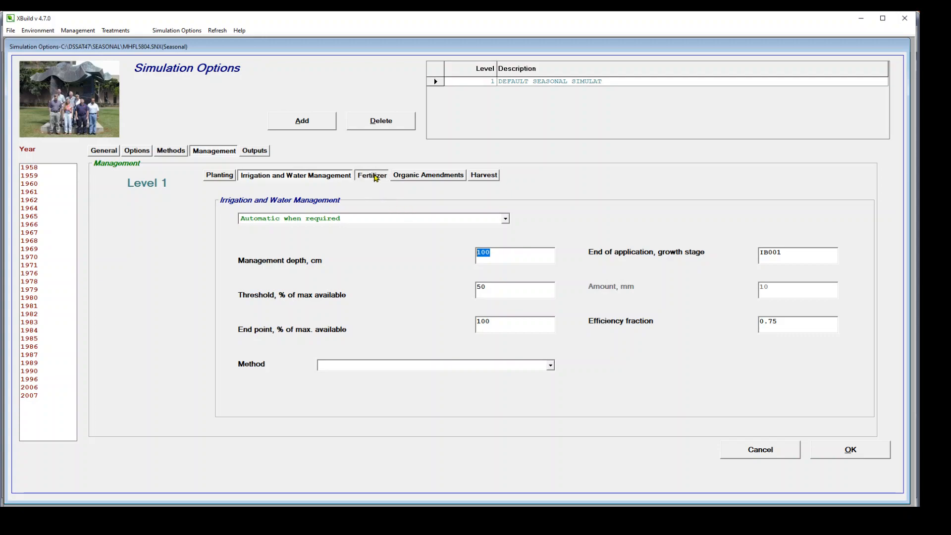
click(392, 220)
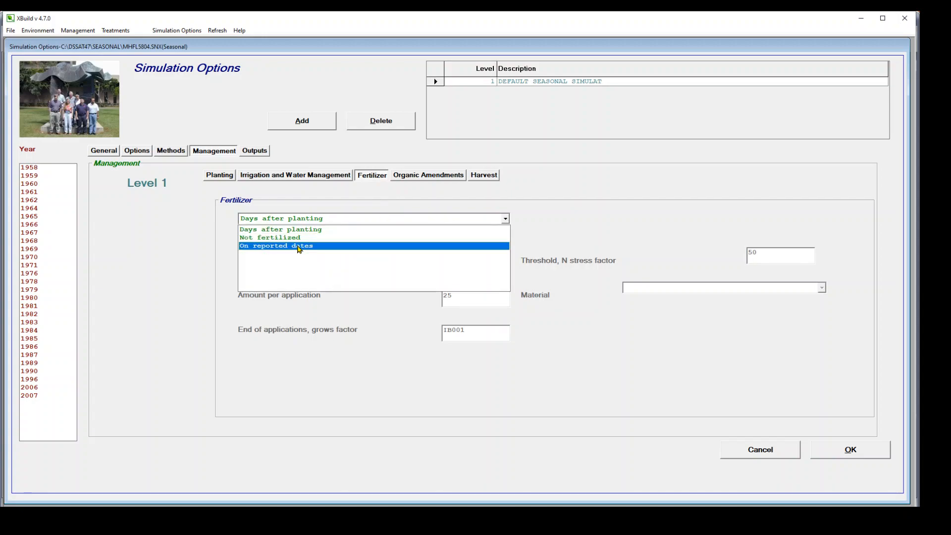
click(301, 230)
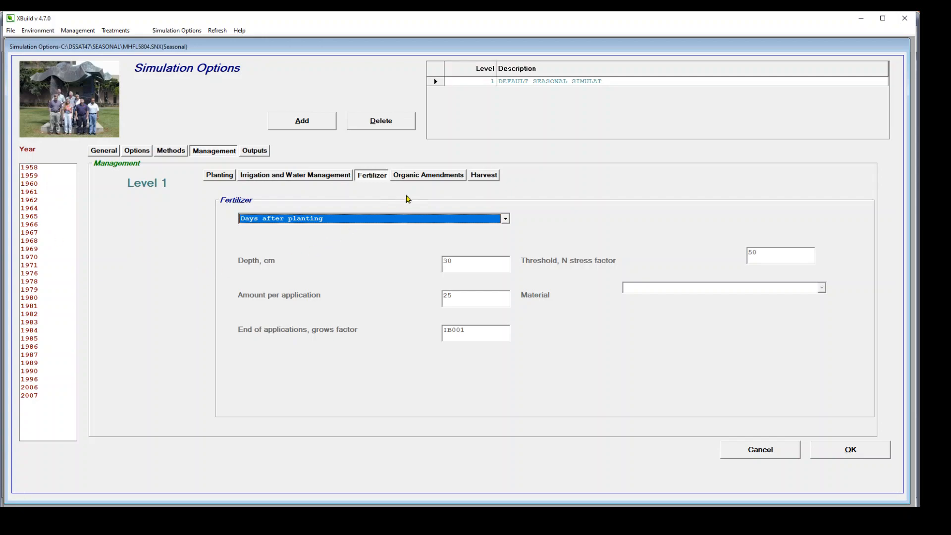
View the Organic Amendments and Harvest management settings, and close the Simulation Options without saving
click(424, 176)
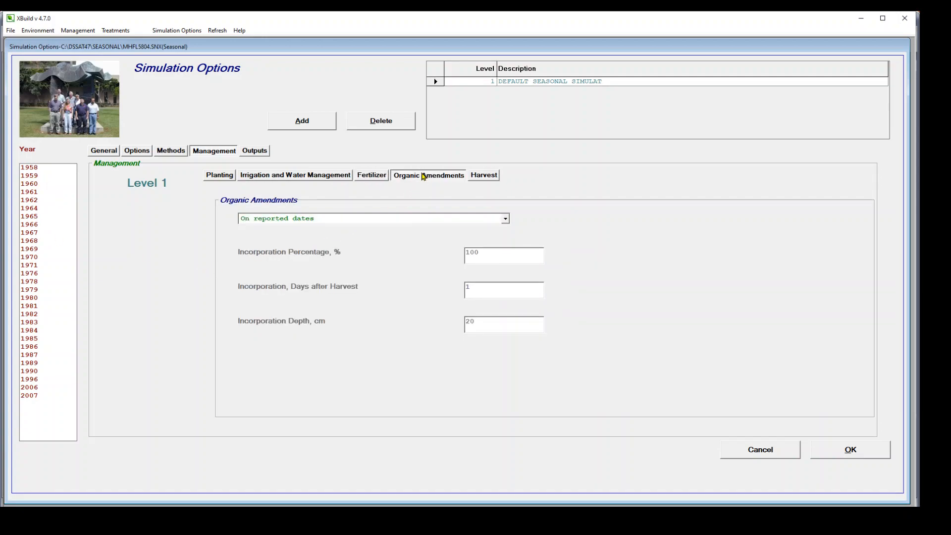
click(479, 177)
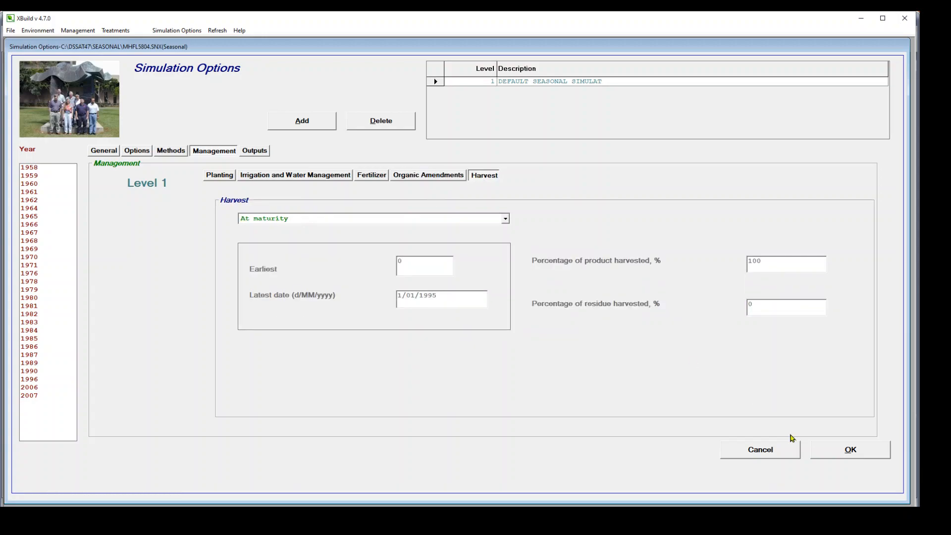
click(765, 452)
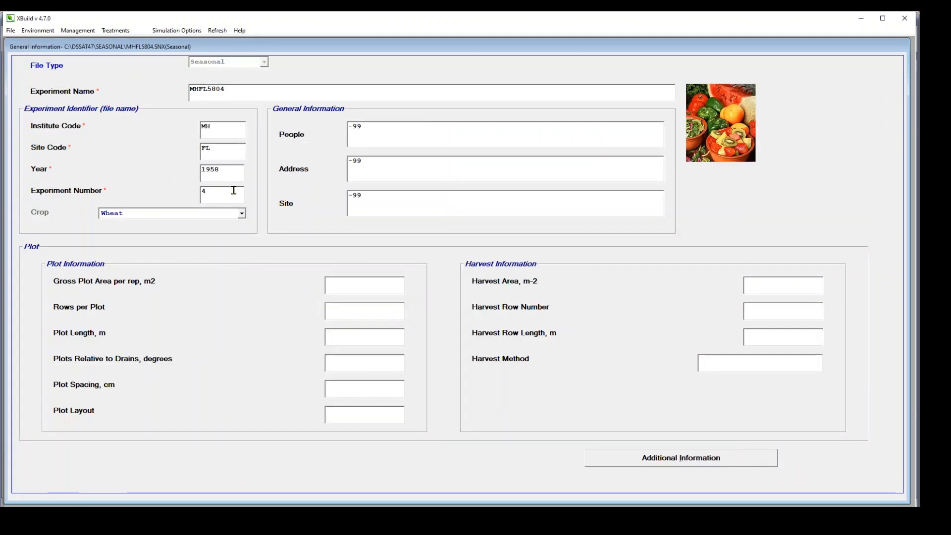
Exit XBuild without saving the experiment file
click(11, 31)
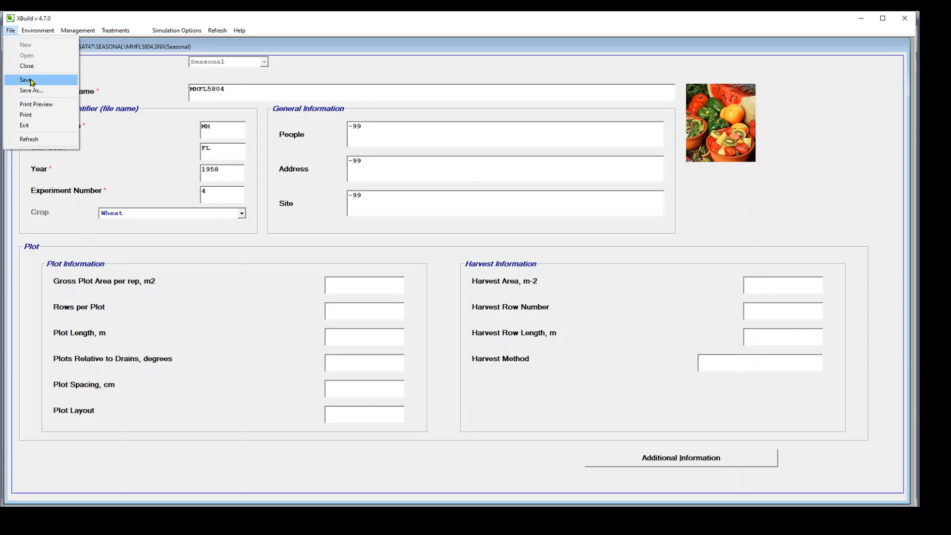
click(10, 19)
click(266, 32)
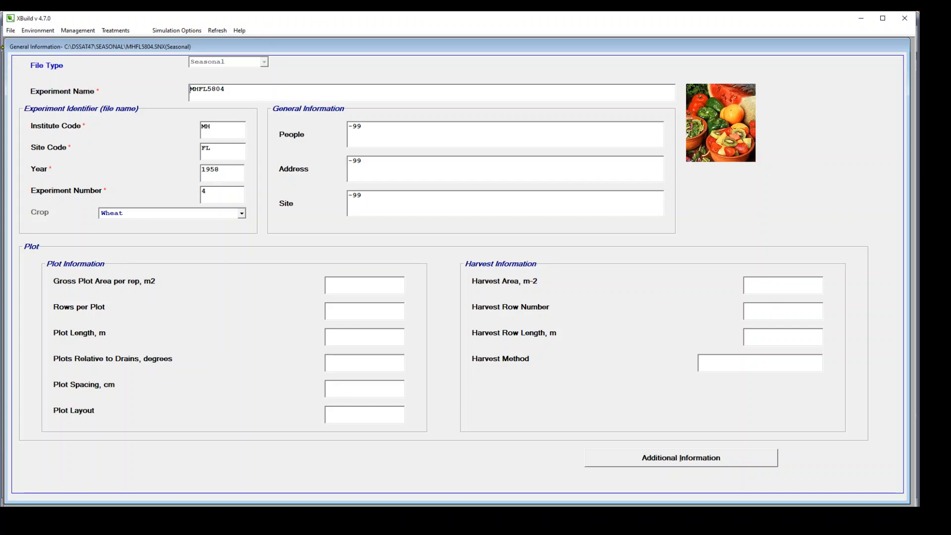
click(11, 30)
click(39, 126)
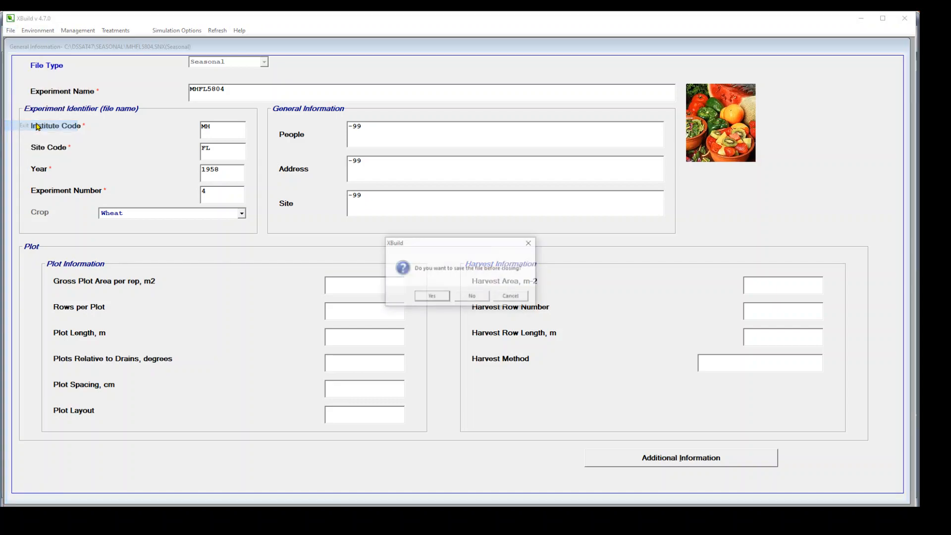
click(469, 296)
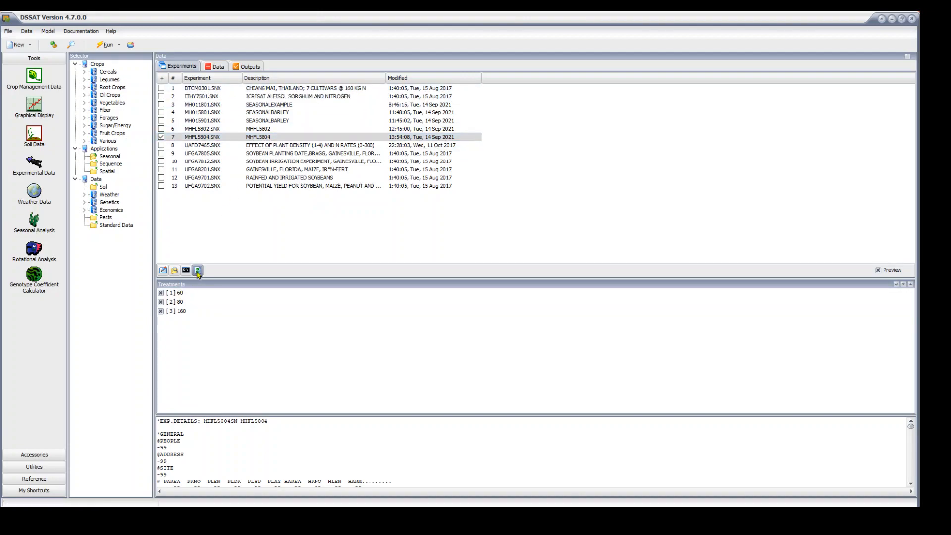
Refresh the DSSAT experiment list, select experiment MHFL5804.SNX with its treatments, and open the simulation run window
click(197, 271)
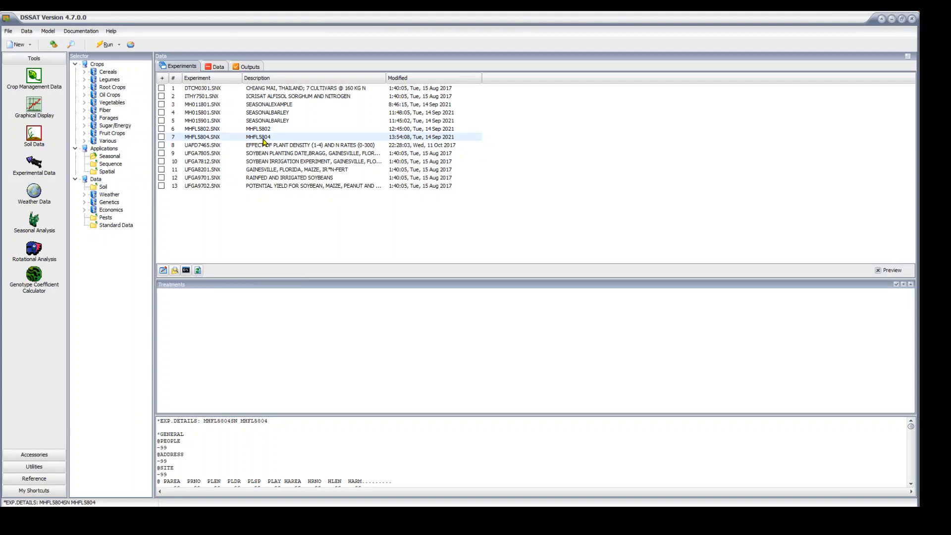
click(162, 137)
click(162, 137)
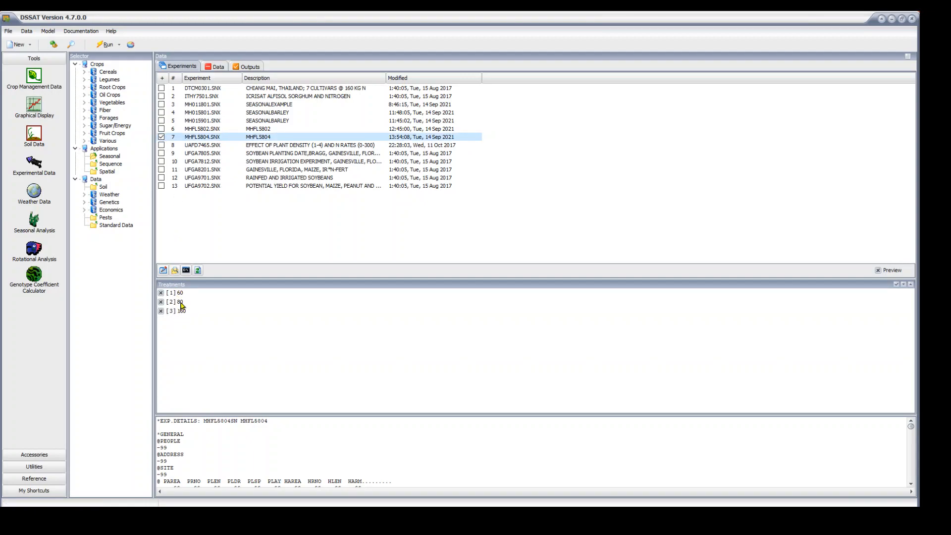
click(105, 44)
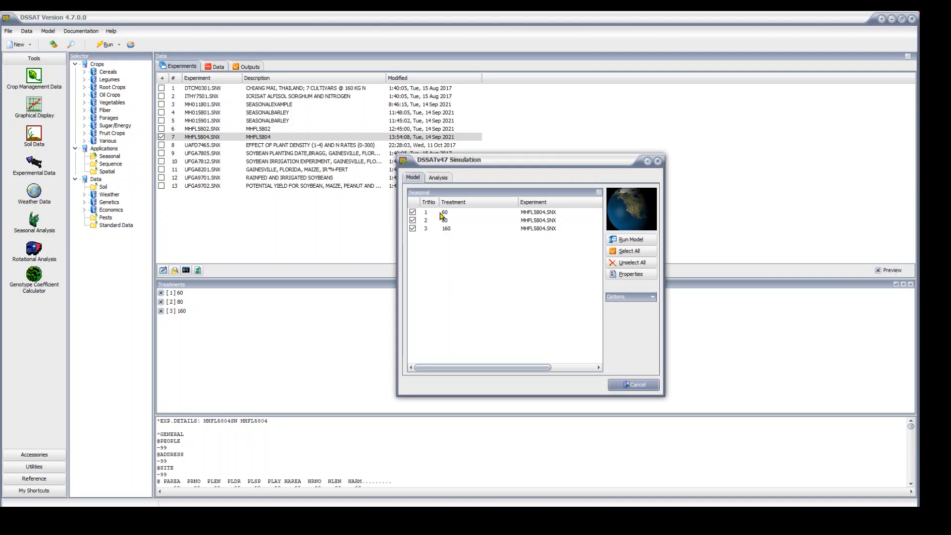
Run the crop model for treatments 60, 80 and 160 of experiment MHFL5804.SNX and dismiss the completion notice
click(632, 240)
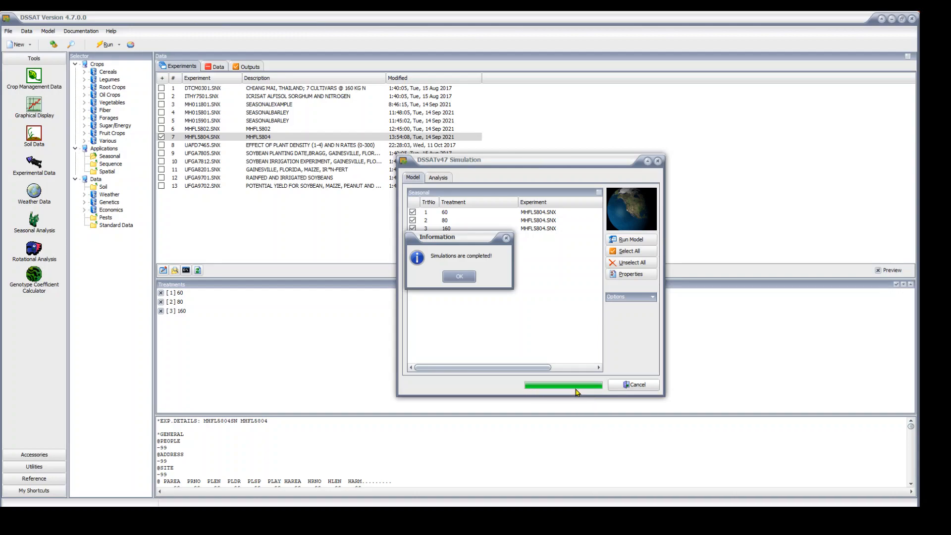
click(459, 278)
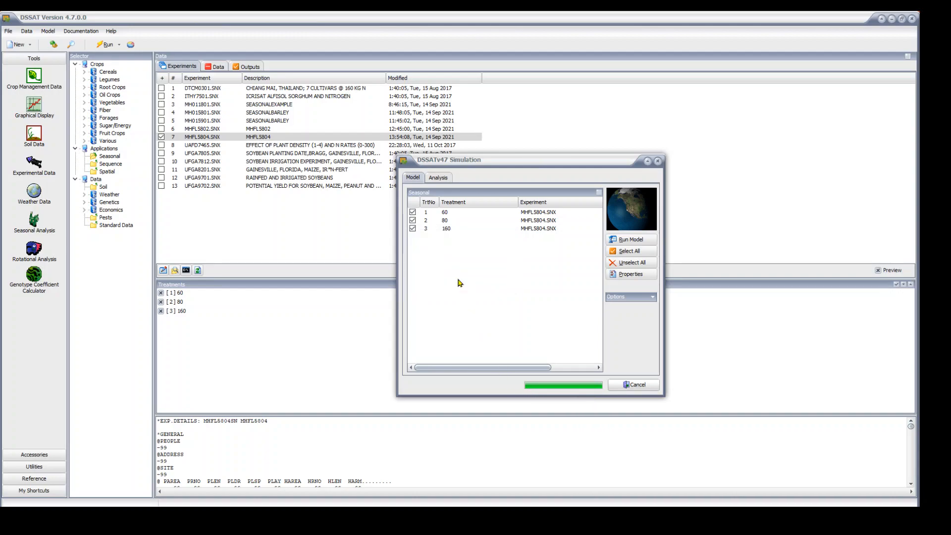
Open the seasonal analysis of the simulation results, accepting the summary and saving the seasonal report as MHFL5804.OSR
click(438, 179)
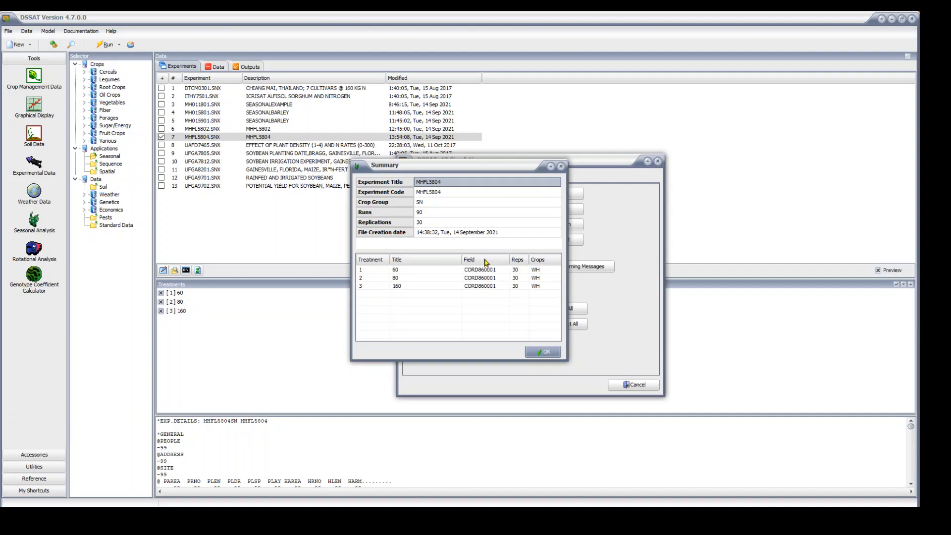
click(538, 354)
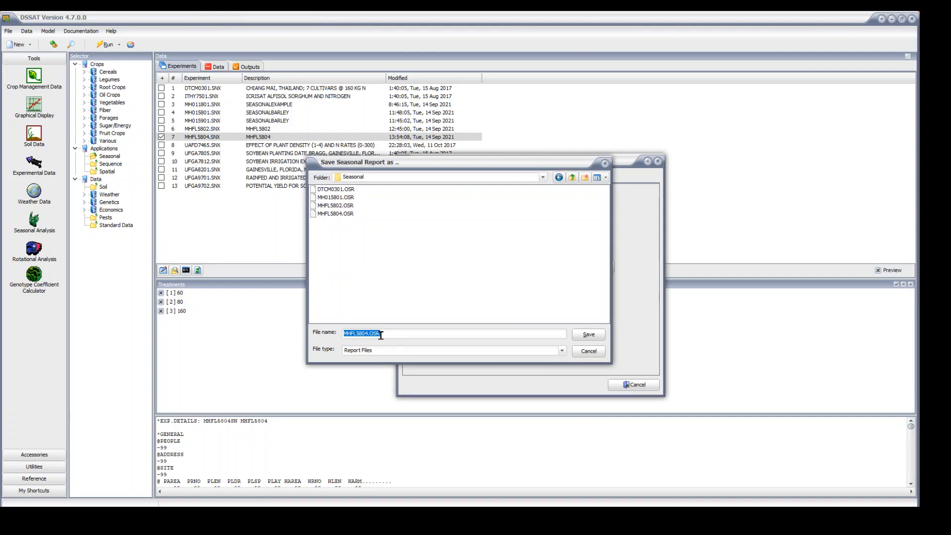
click(580, 335)
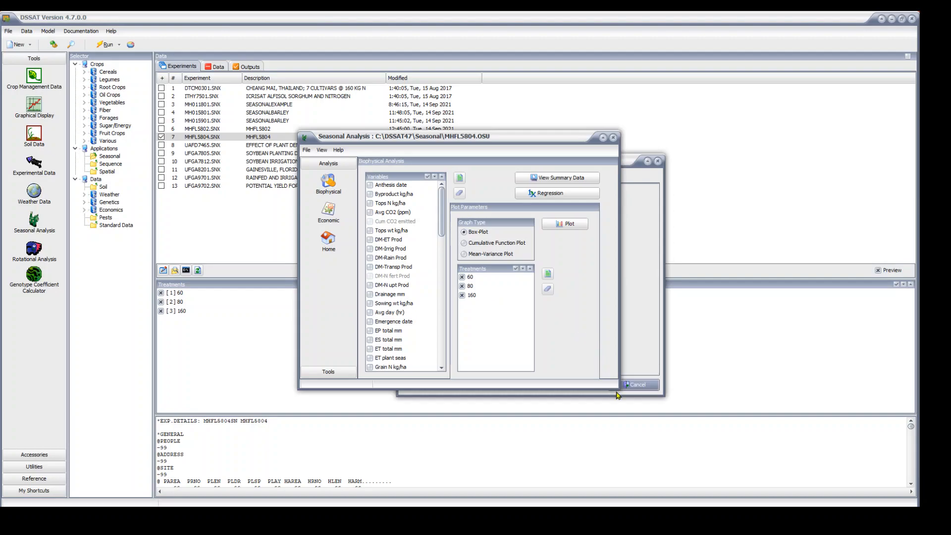
drag(573, 143, 547, 149)
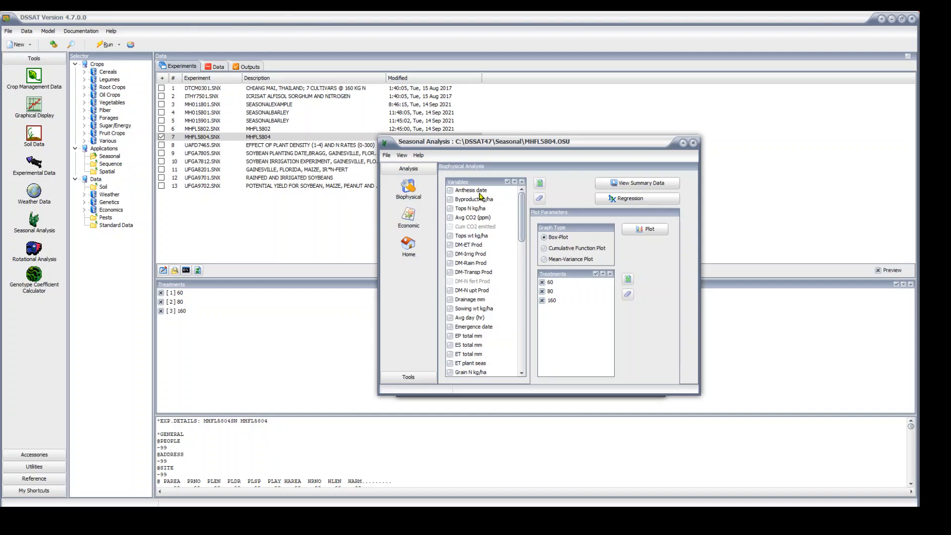
Select Anthesis date, Harvested yield and Mat Yield kg/ha as variables for the biophysical analysis
click(449, 190)
drag(522, 229, 521, 257)
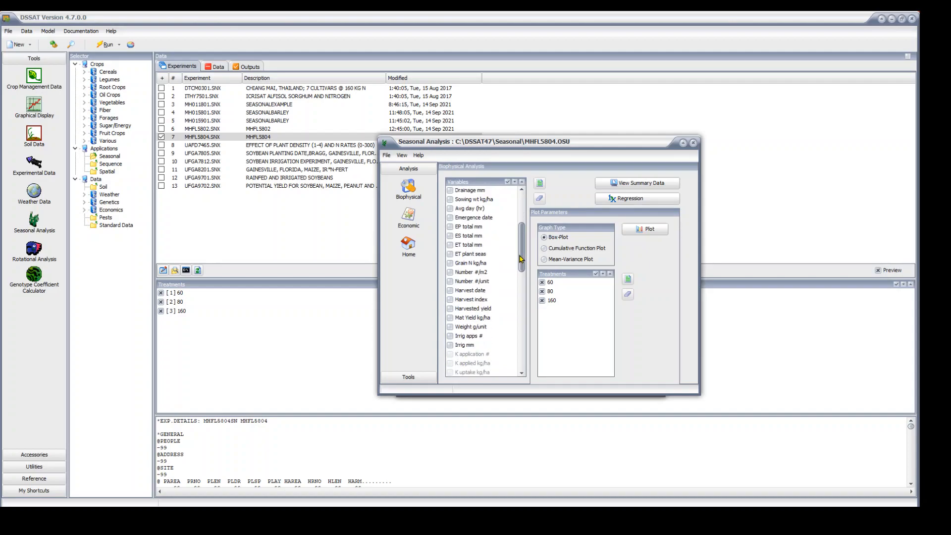
click(450, 218)
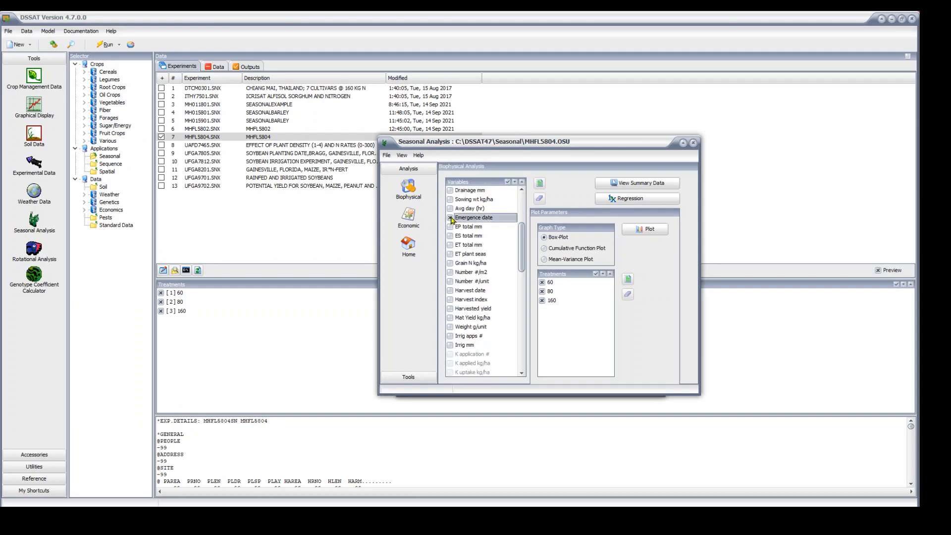
drag(521, 254, 522, 262)
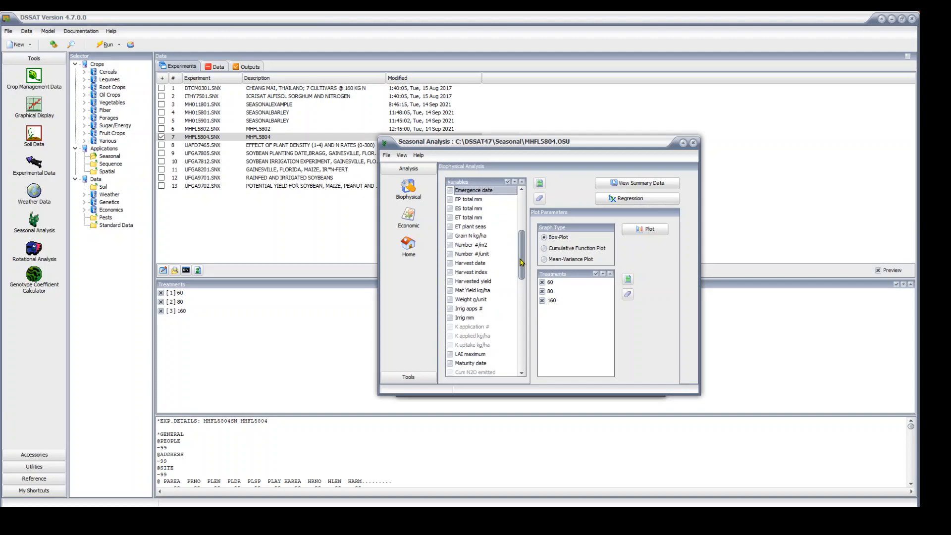
click(449, 282)
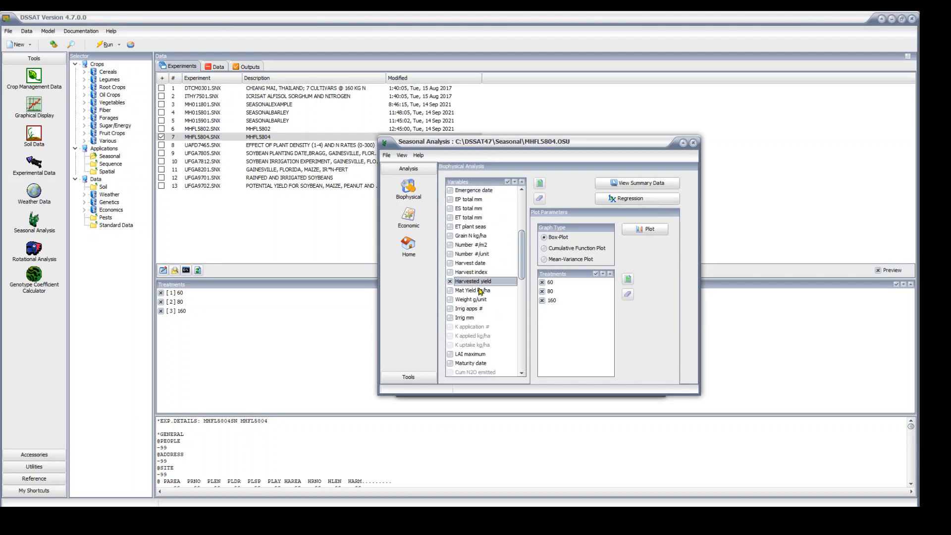
click(450, 290)
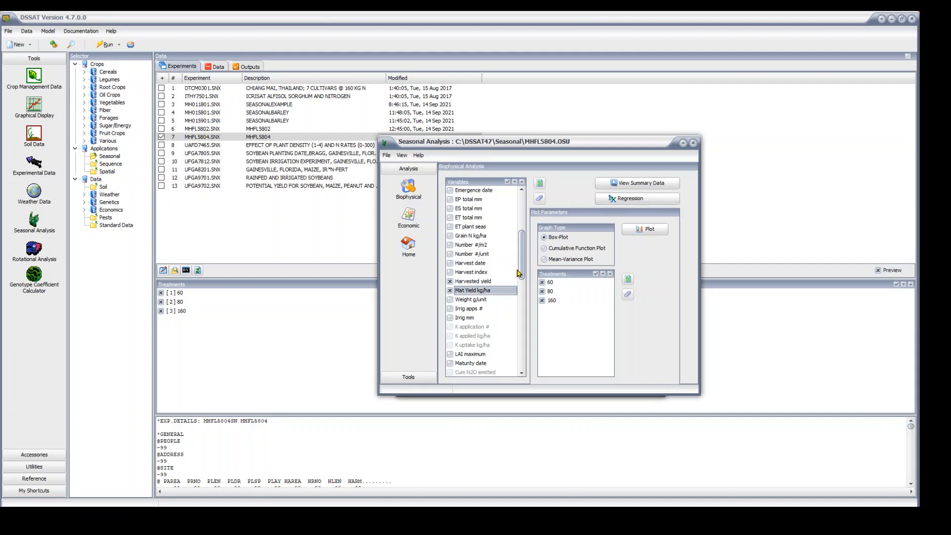
Add Irrig apps #, Irrig mm and N application # to the variables selected for the biophysical analysis
drag(521, 273, 521, 289)
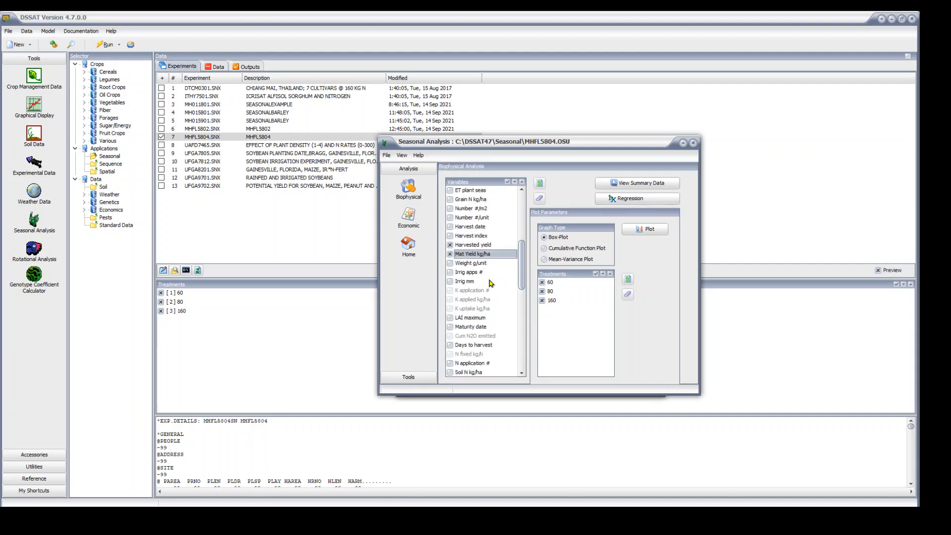
click(450, 273)
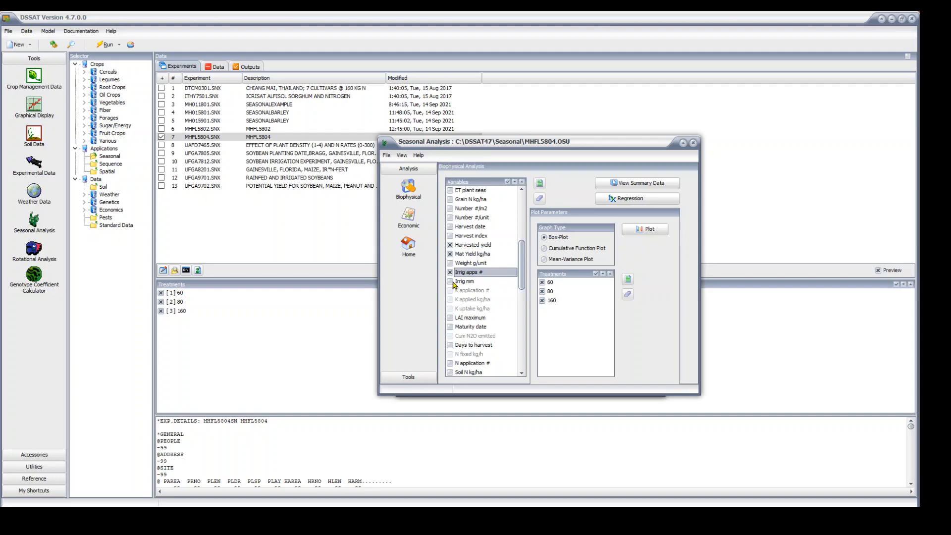
click(452, 281)
click(515, 291)
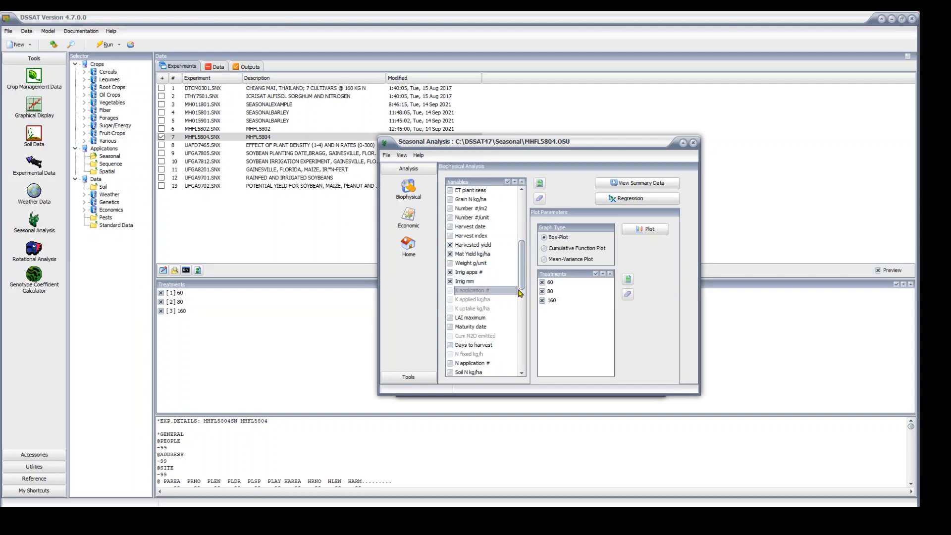
scroll(519, 294, down, 3)
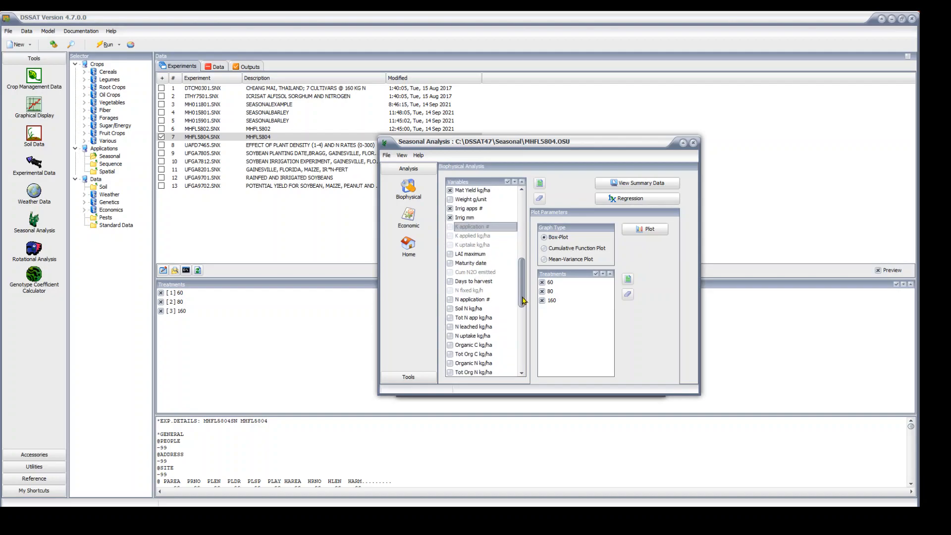
click(466, 235)
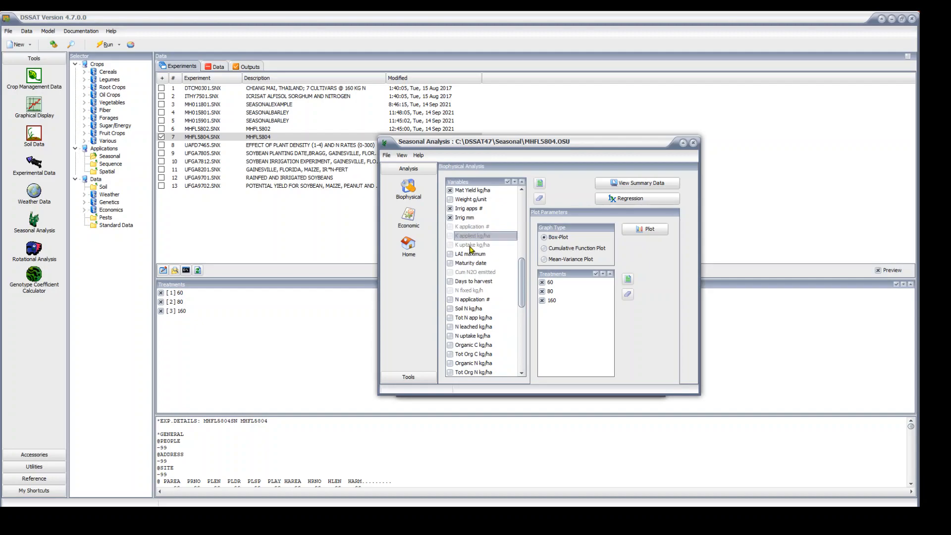
click(469, 246)
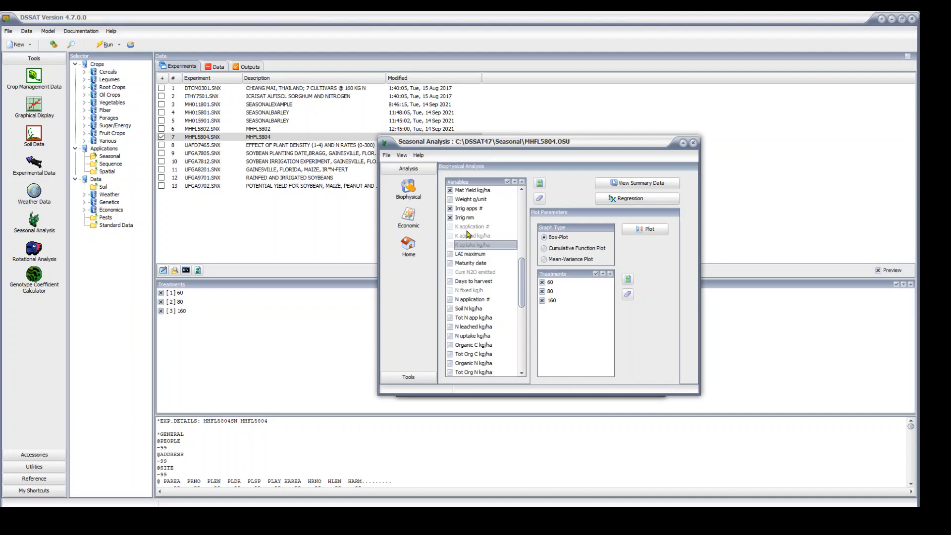
scroll(524, 292, down, 2)
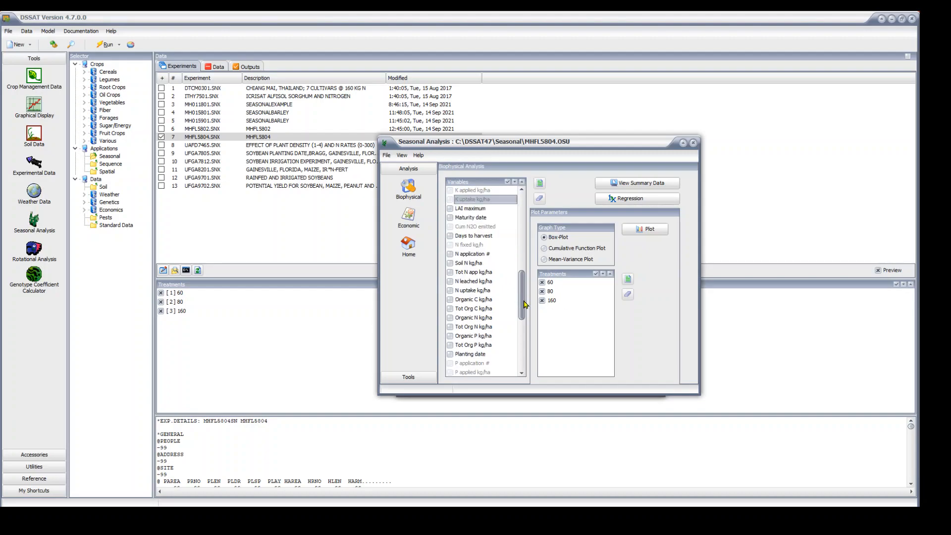
click(450, 253)
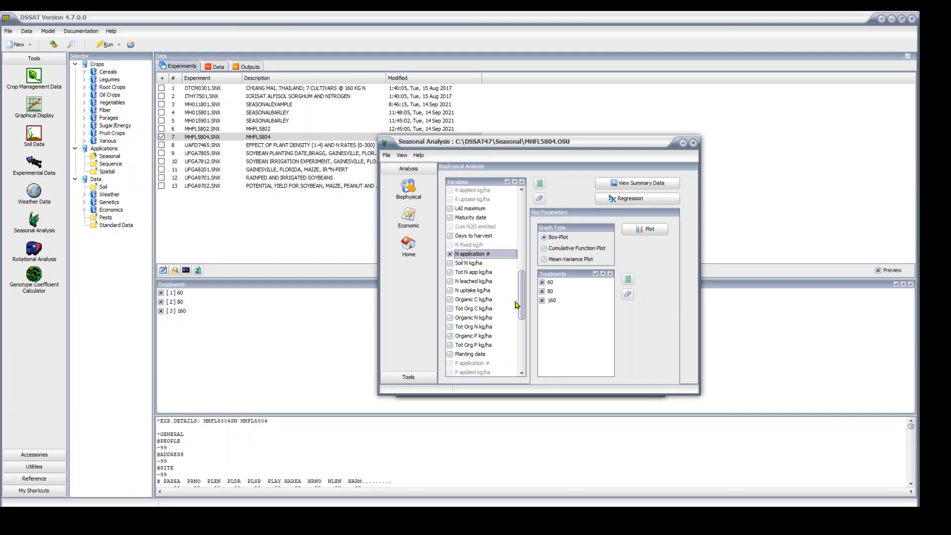
Generate box plots of the selected variables for all three treatments and examine each one from anthesis date through N applications
drag(521, 307, 516, 241)
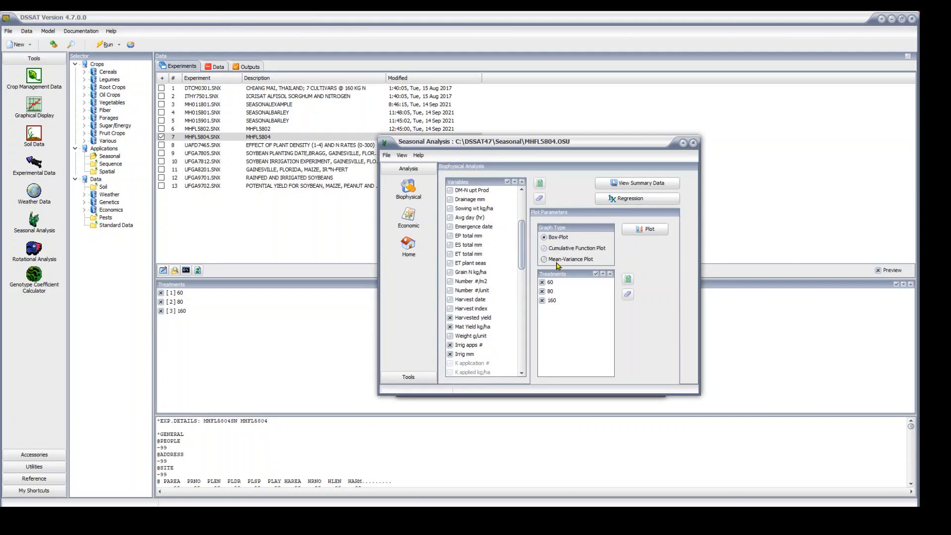
click(636, 229)
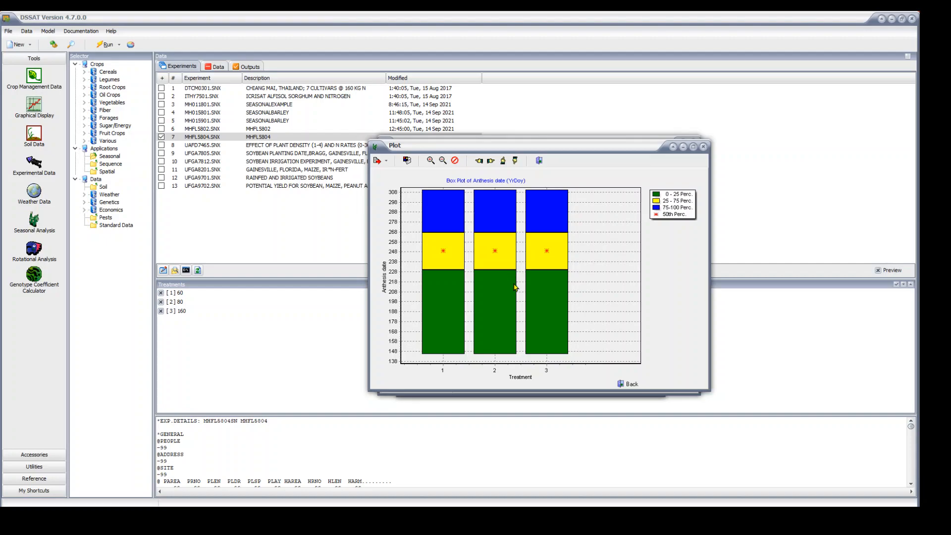
click(703, 147)
click(645, 229)
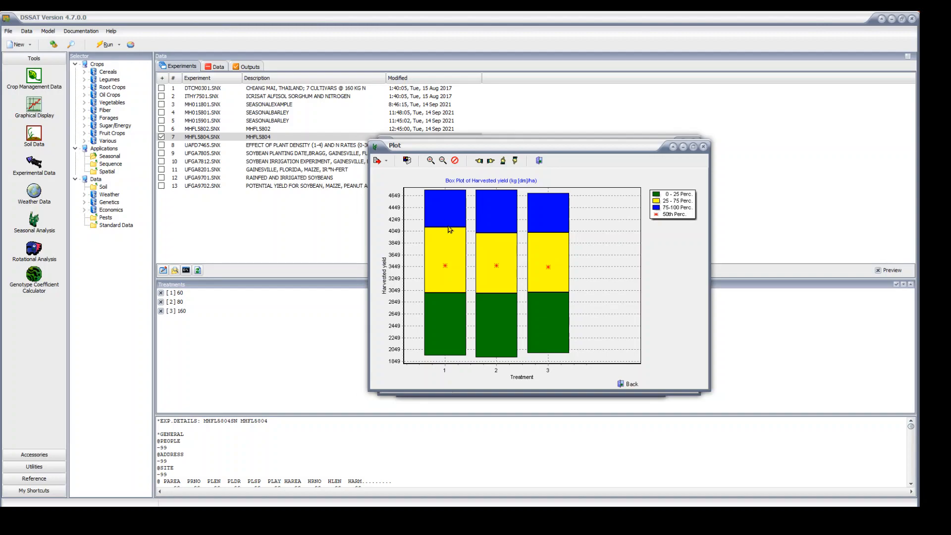
click(702, 147)
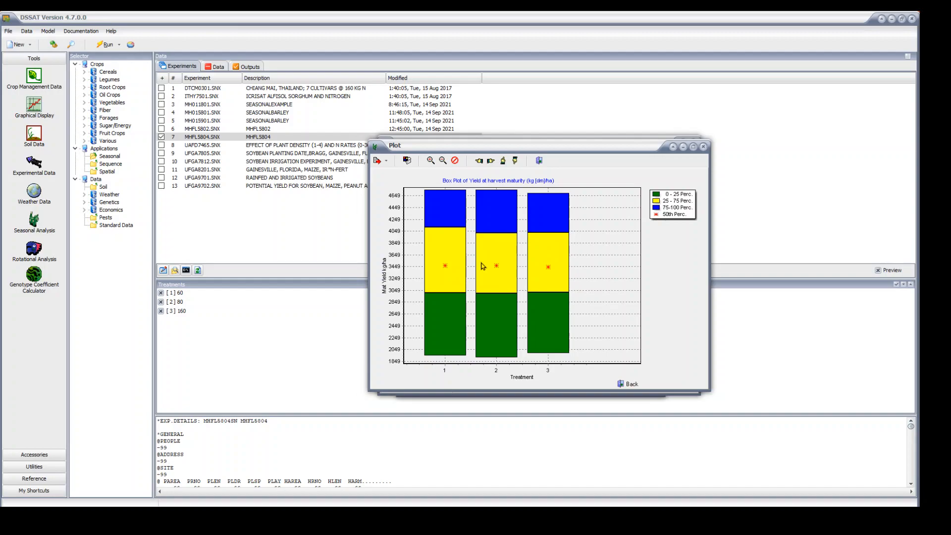
click(703, 147)
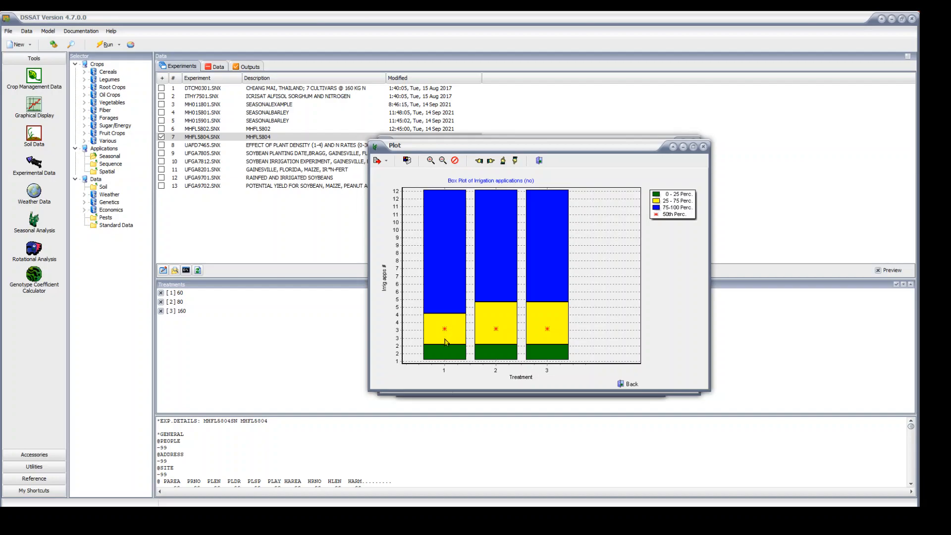
click(704, 148)
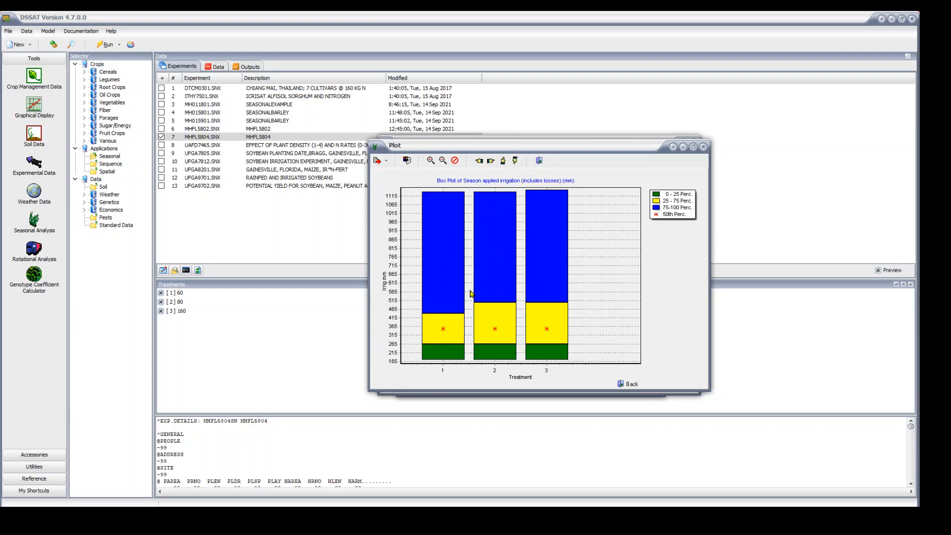
click(703, 146)
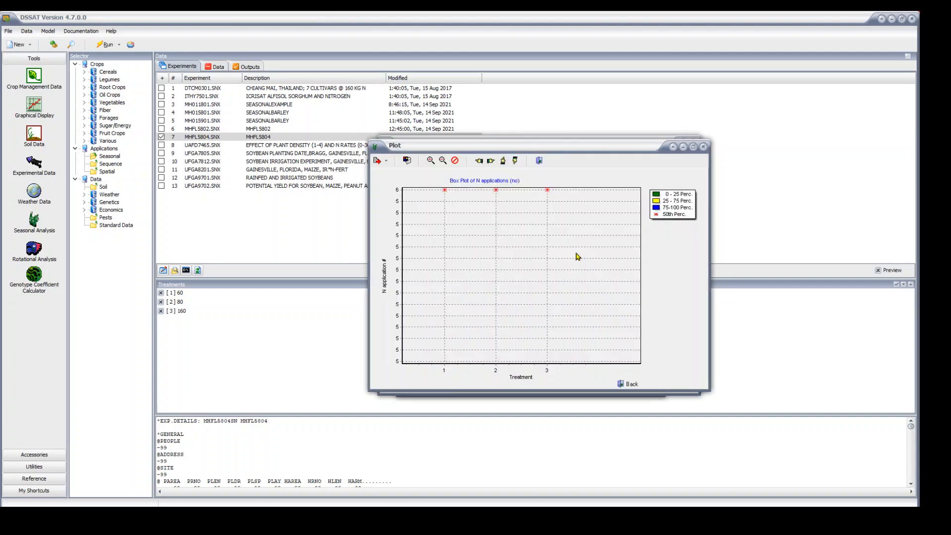
click(703, 147)
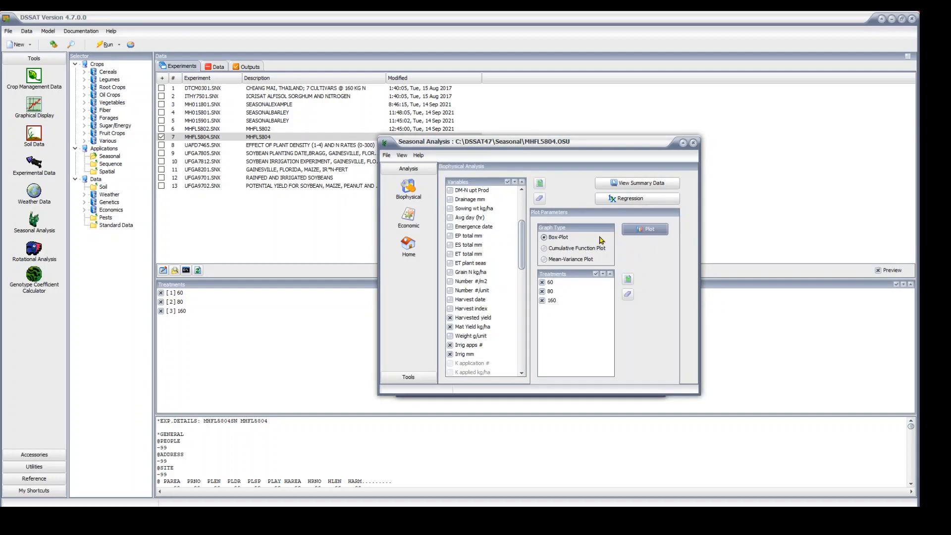